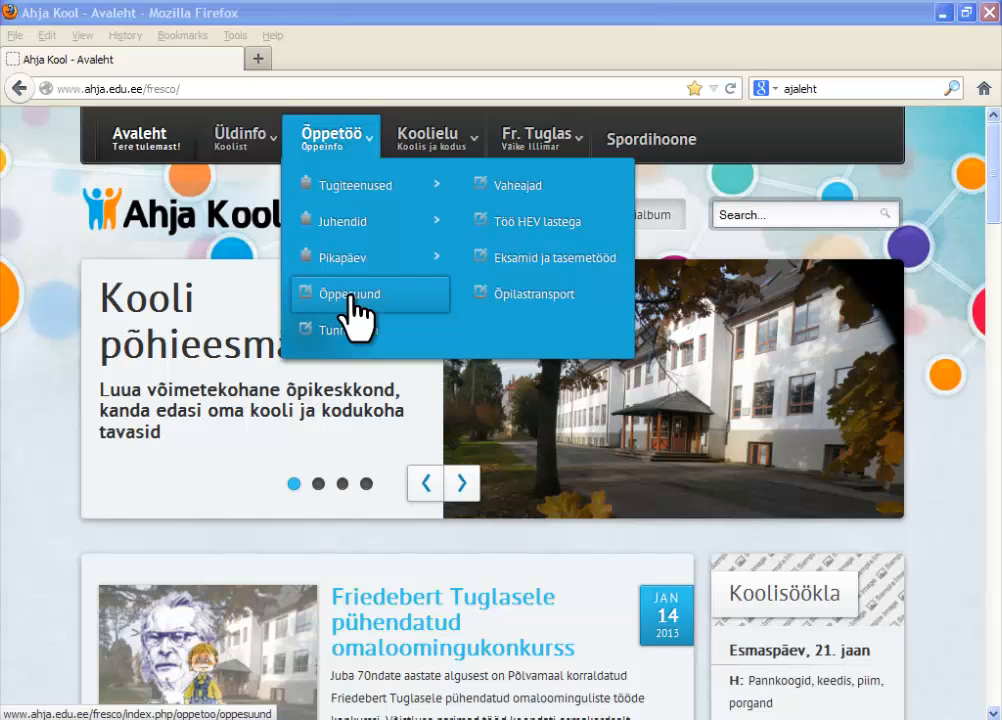
{"action": "left_click", "coordinate": [352, 298]}
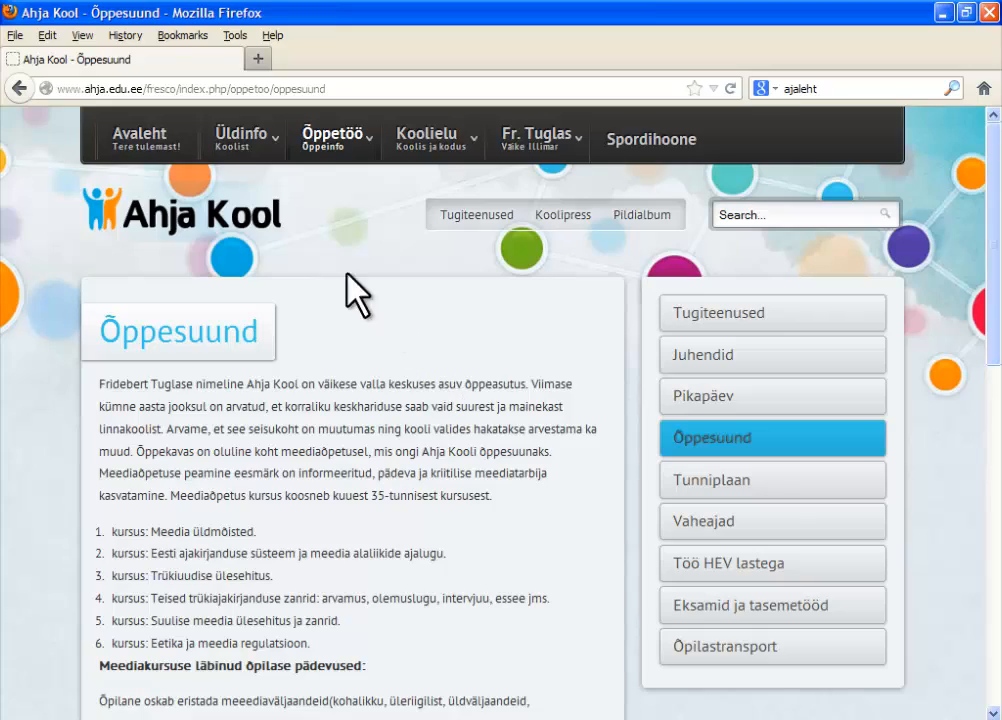
{"action": "mouse_move", "coordinate": [283, 163]}
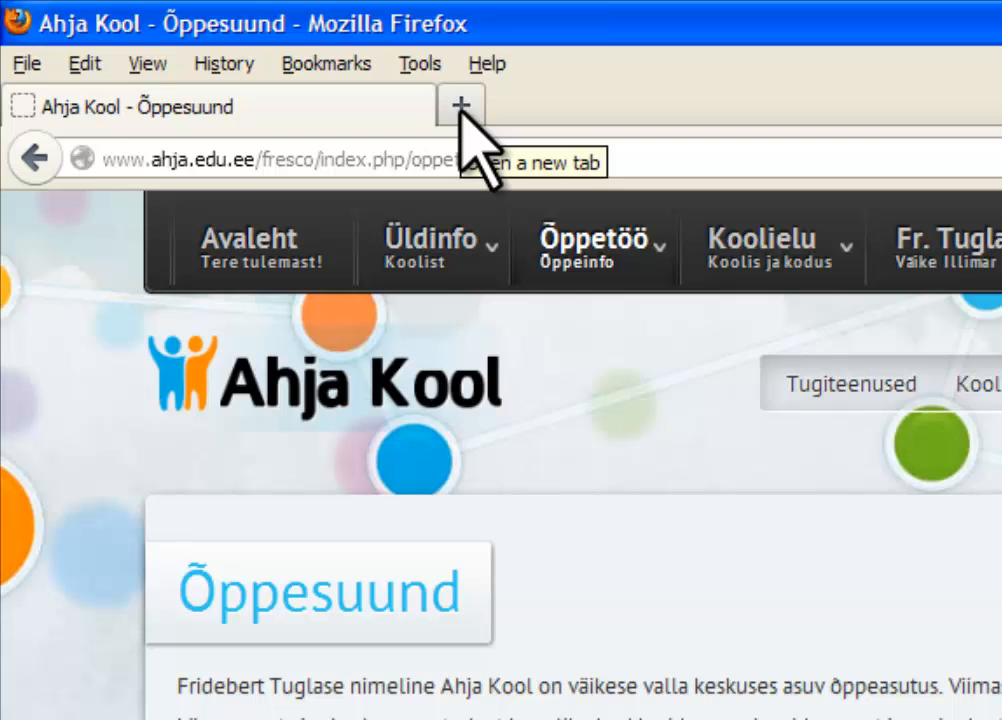
{"action": "left_click", "coordinate": [461, 108]}
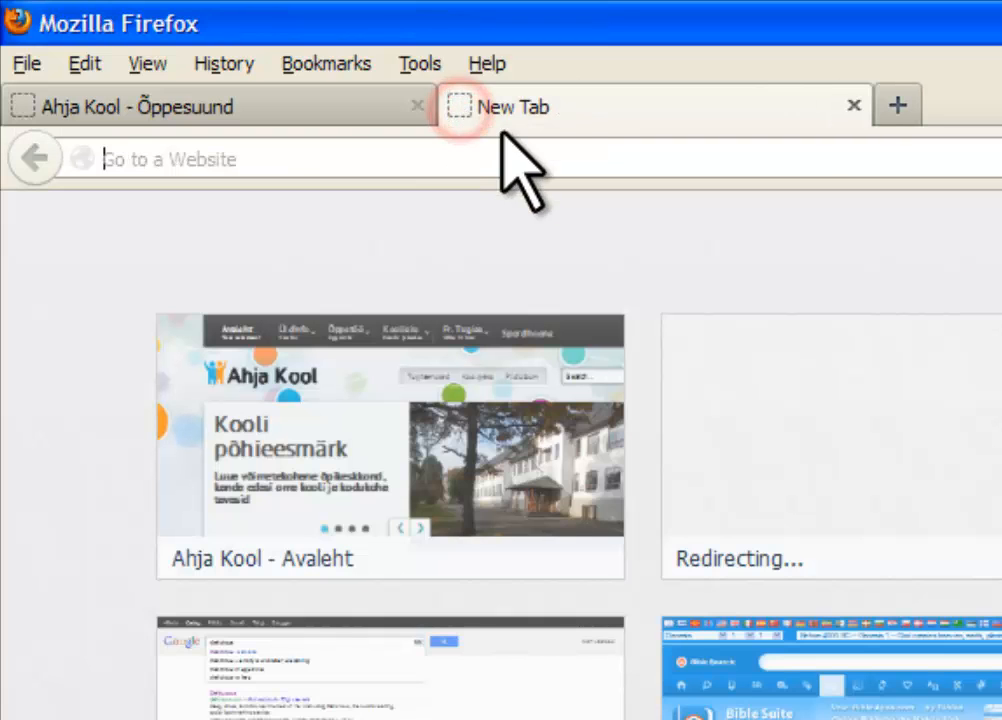
{"action": "type", "text": "ahja.edu.ee/"}
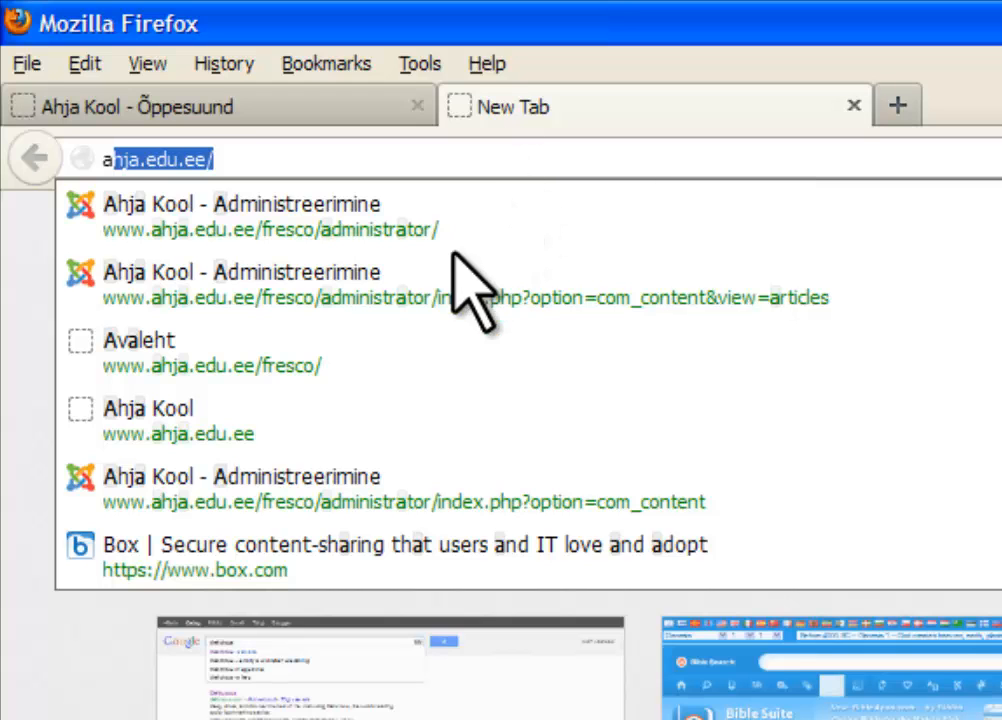
{"action": "left_click", "coordinate": [395, 348]}
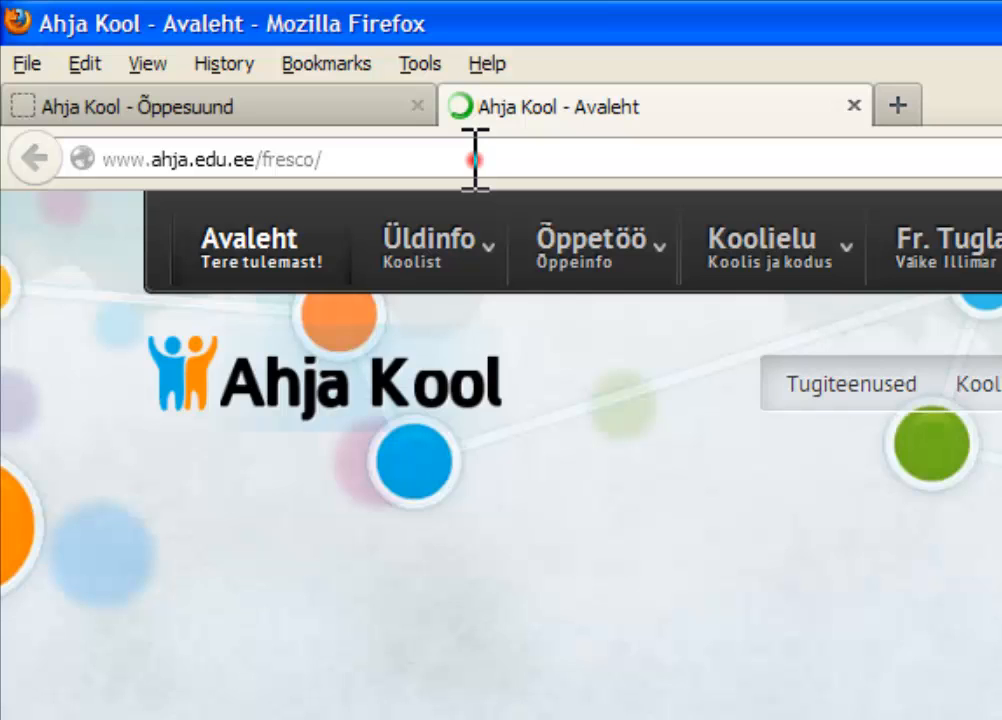
{"action": "left_click", "coordinate": [480, 158]}
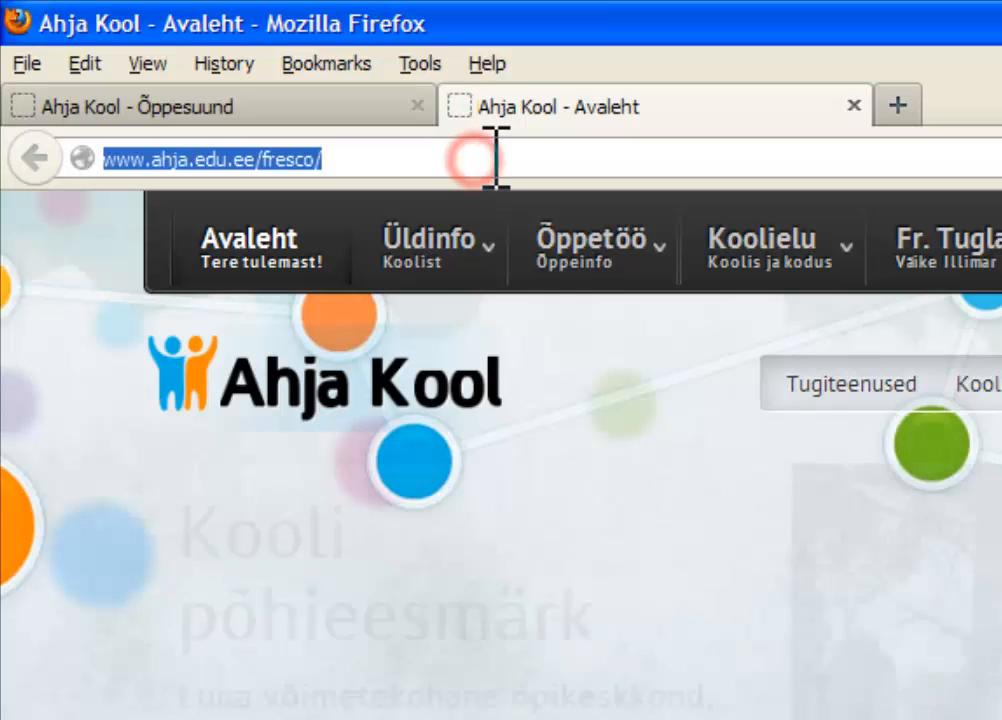
{"action": "left_click", "coordinate": [514, 158]}
{"action": "type", "text": "a"}
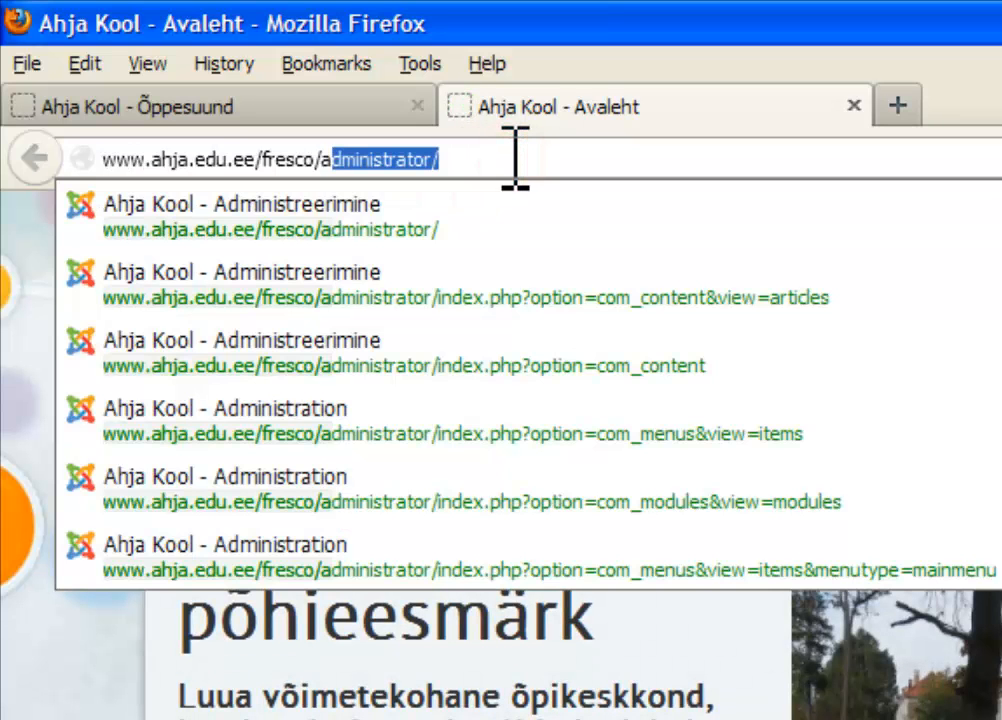
{"action": "type", "text": "dm"}
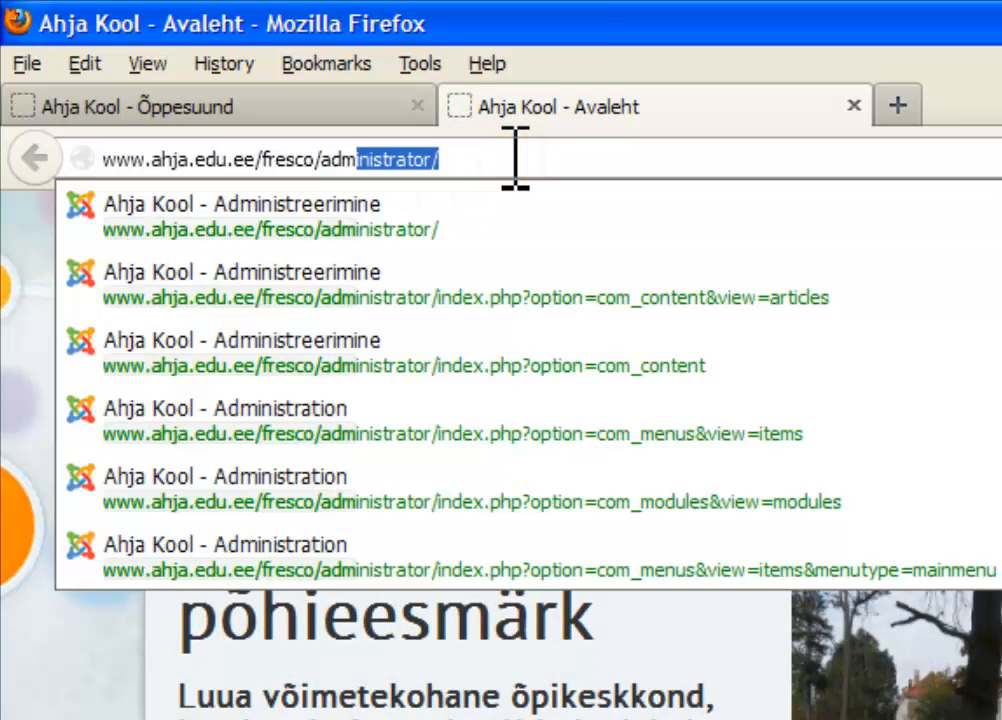
{"action": "key", "text": "Return"}
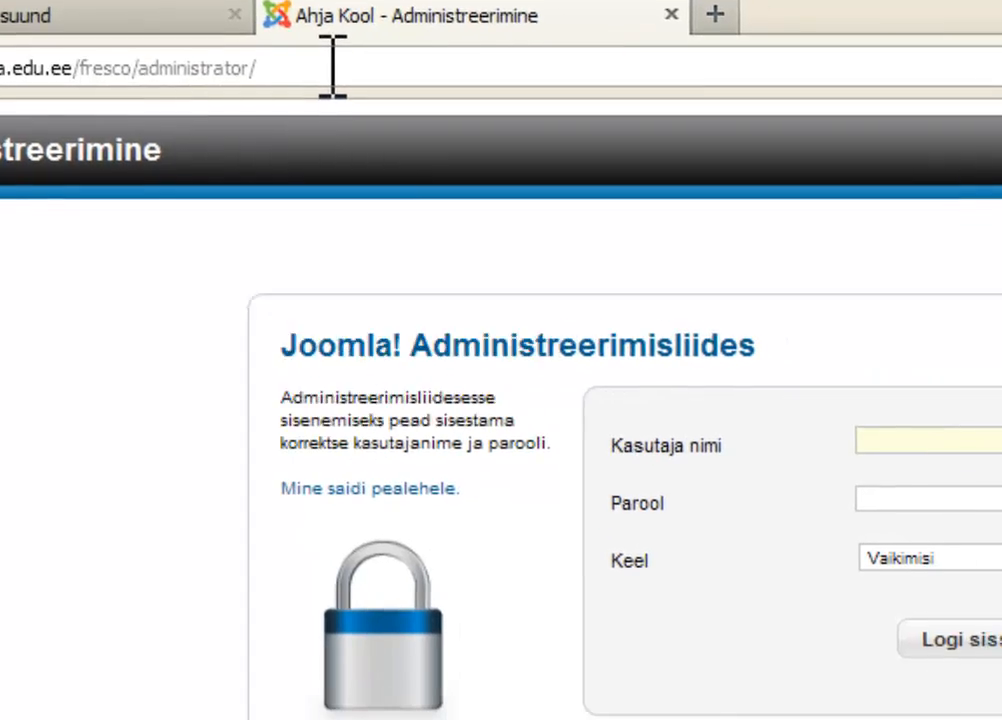
- Log in to the Joomla administration with the account username and password
{"action": "type", "text": "opet"}
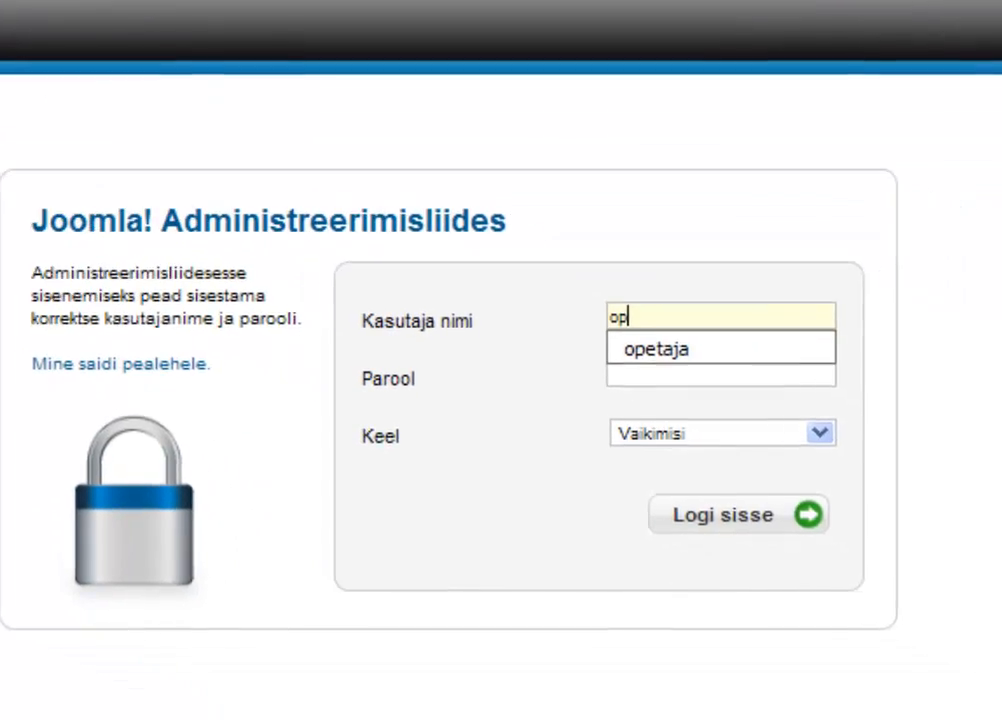
{"action": "type", "text": "aja"}
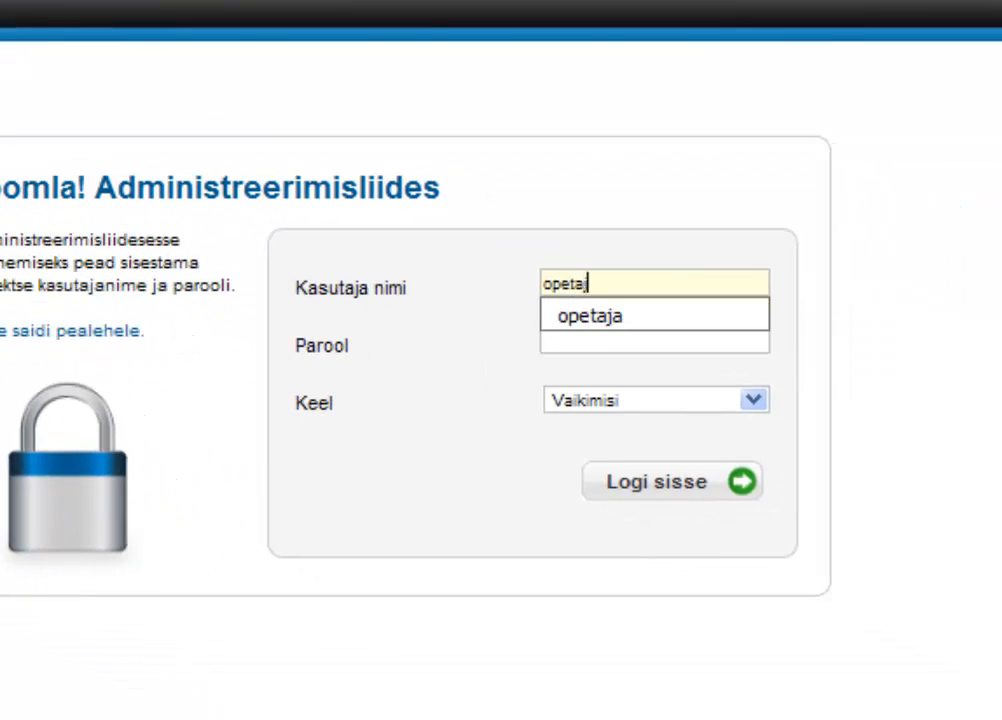
{"action": "key", "text": "Tab"}
{"action": "type", "text": "*********"}
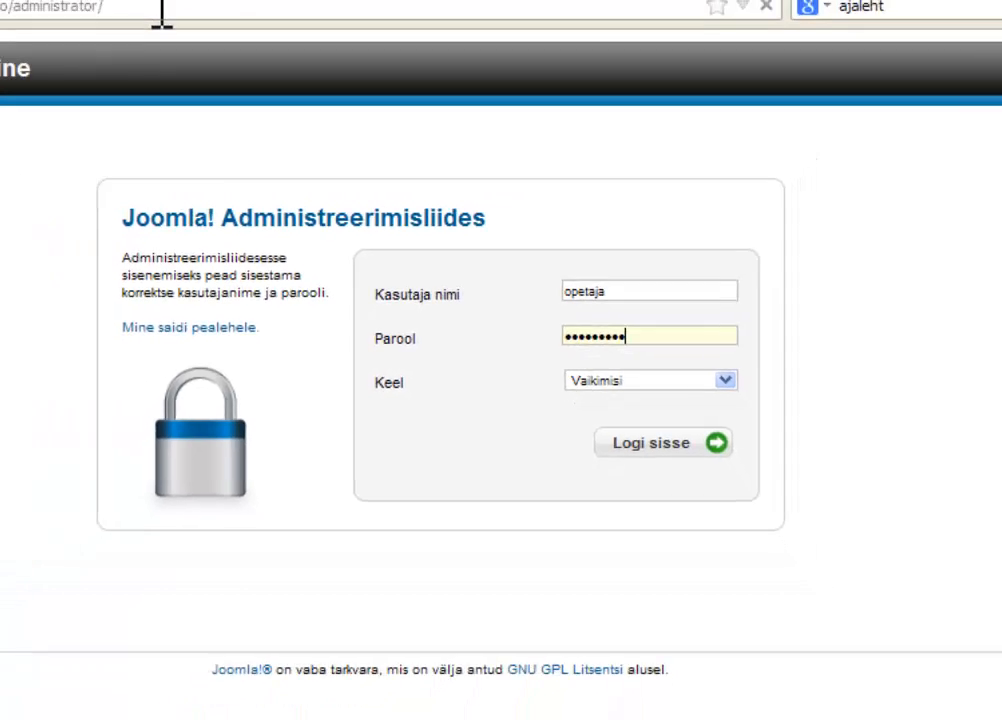
{"action": "key", "text": "Return"}
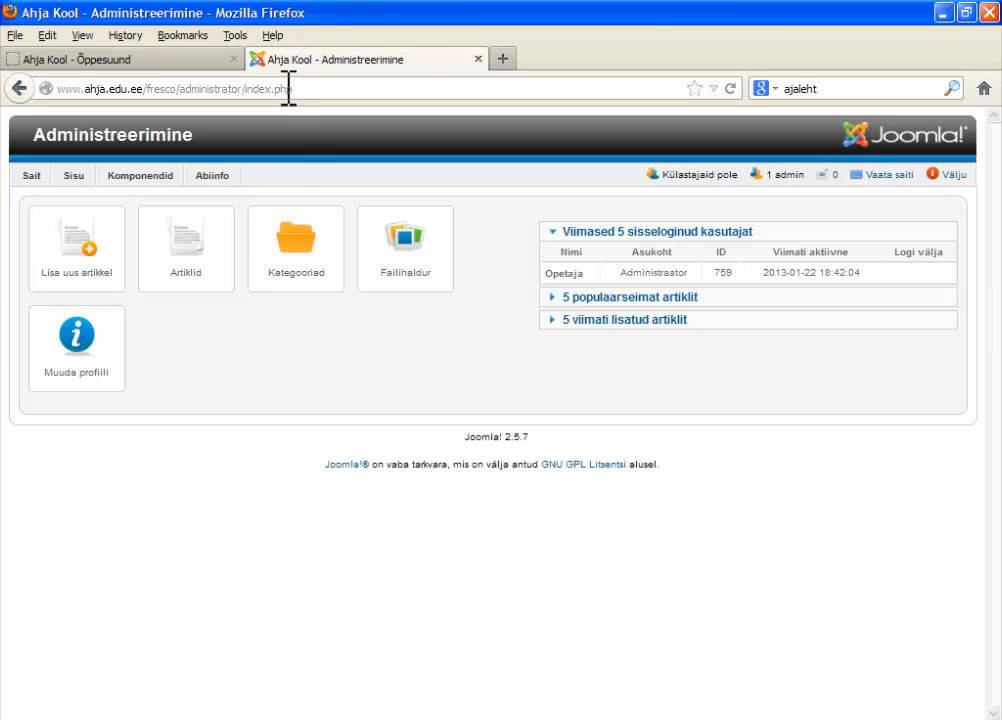
- Open the article list (Artiklid) and look through the categories offered for filtering
{"action": "left_click", "coordinate": [184, 256]}
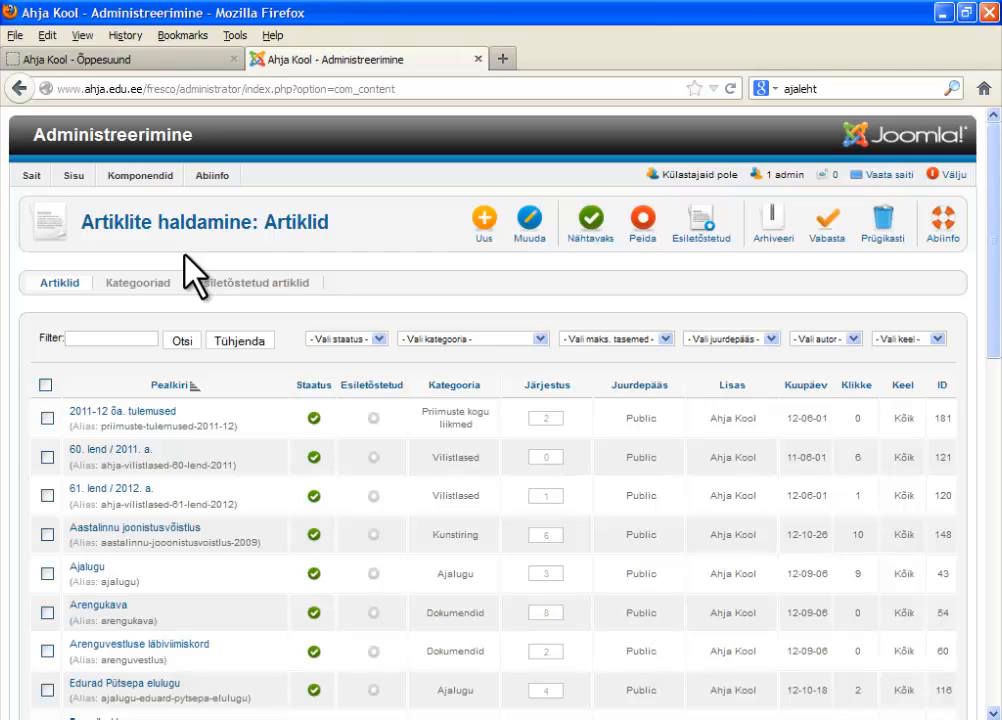
{"action": "left_click", "coordinate": [460, 337]}
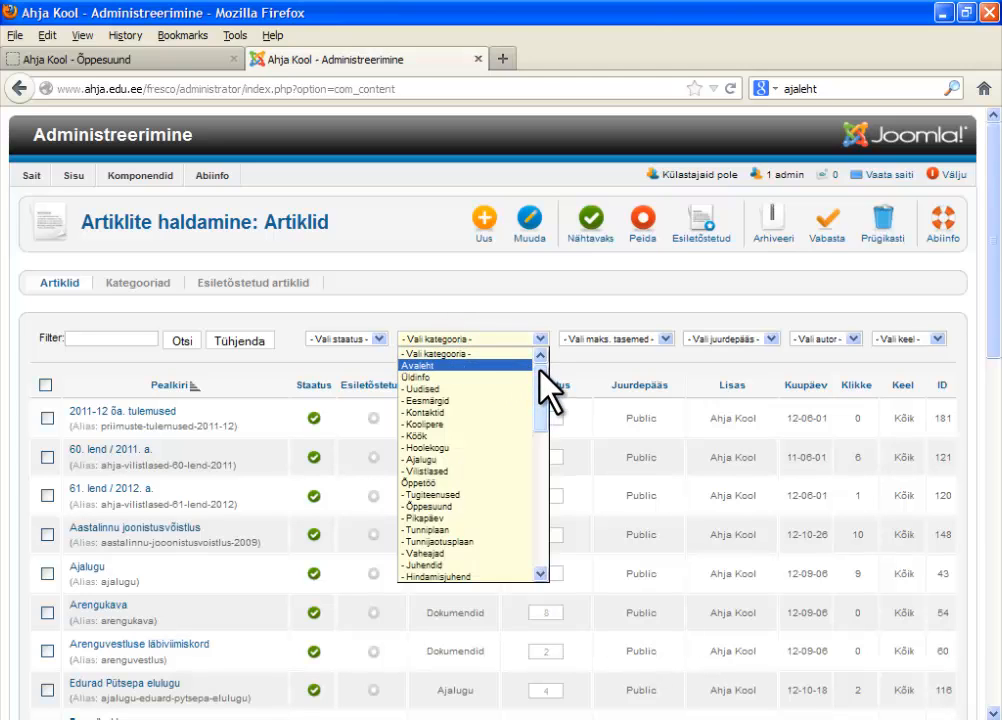
{"action": "scroll", "coordinate": [536, 371], "scroll_direction": "down", "scroll_amount": 1}
{"action": "scroll", "coordinate": [545, 385], "scroll_direction": "up", "scroll_amount": 1}
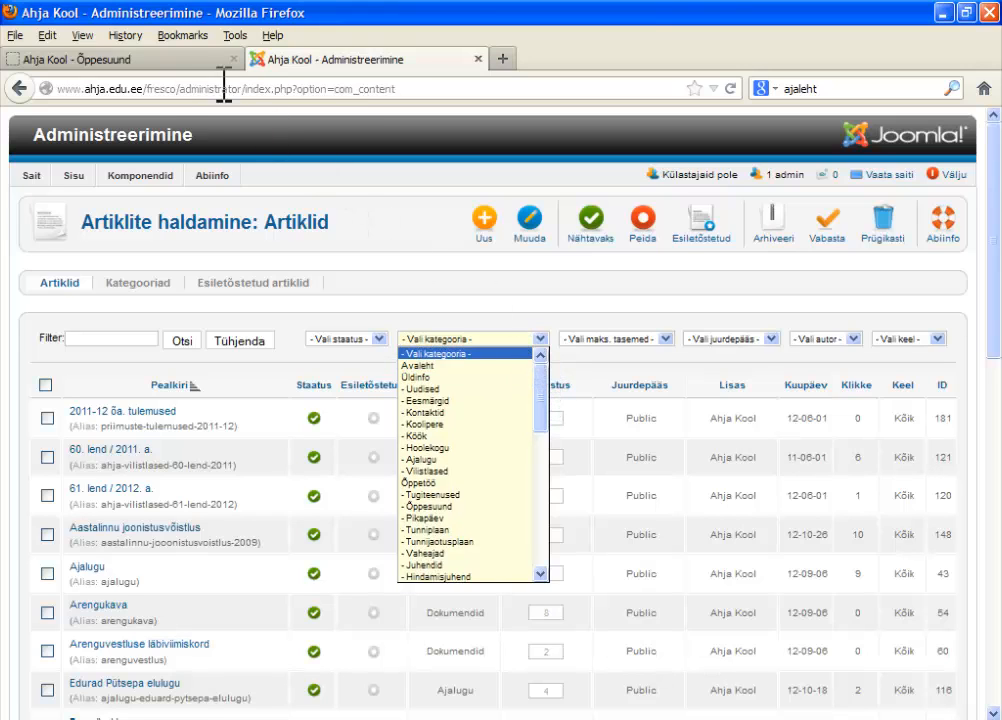
- Check the Õppesuund page on the public site in the other tab and return to the article administration
{"action": "left_click", "coordinate": [182, 59]}
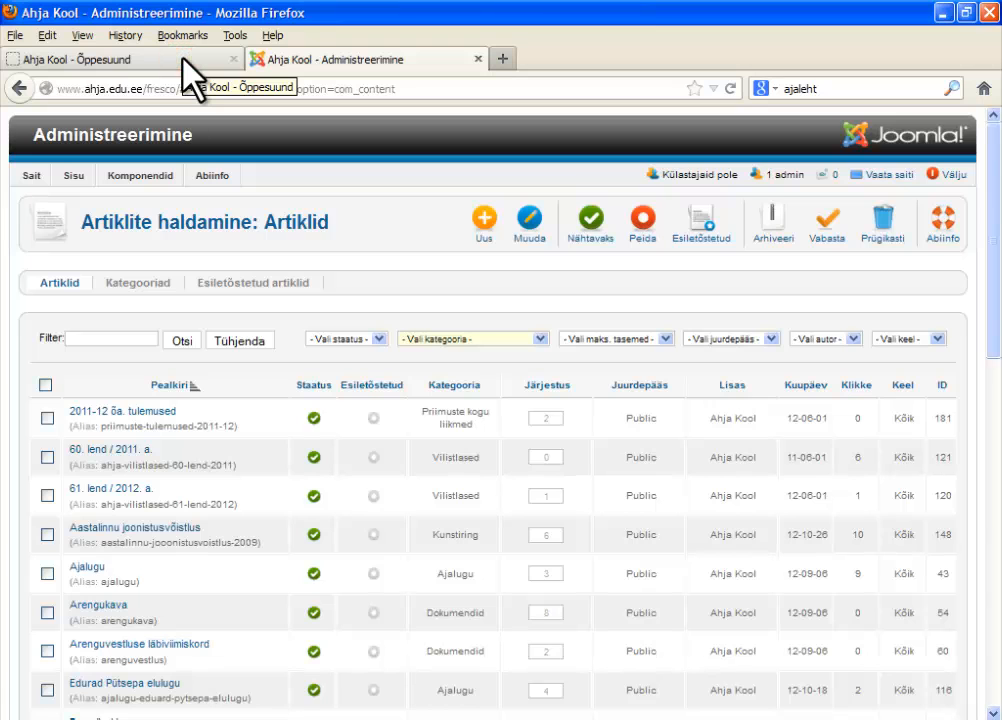
{"action": "left_click", "coordinate": [182, 59]}
{"action": "mouse_move", "coordinate": [325, 165]}
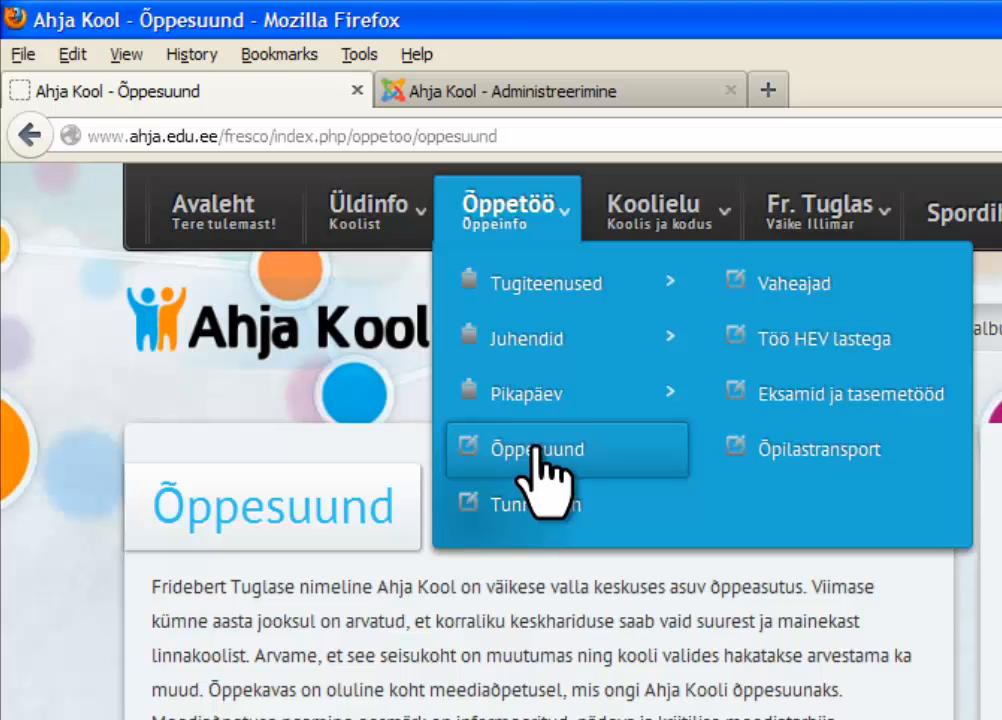
{"action": "left_click", "coordinate": [530, 92]}
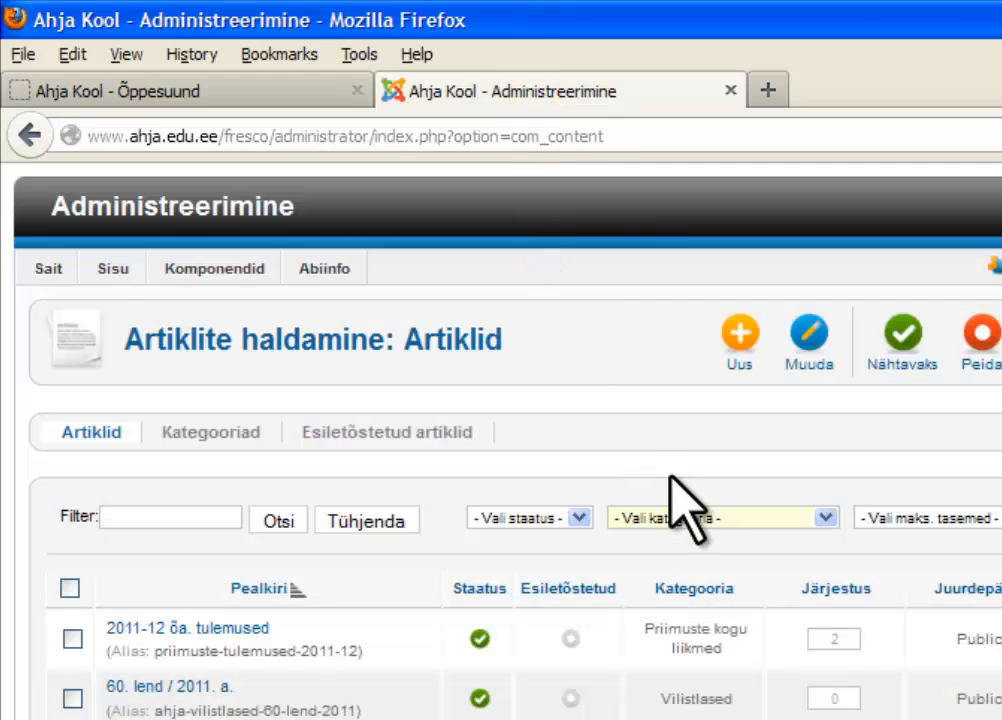
- Filter the articles by the category Õppesuund and open the Õppesuund article for editing
{"action": "left_click", "coordinate": [698, 517]}
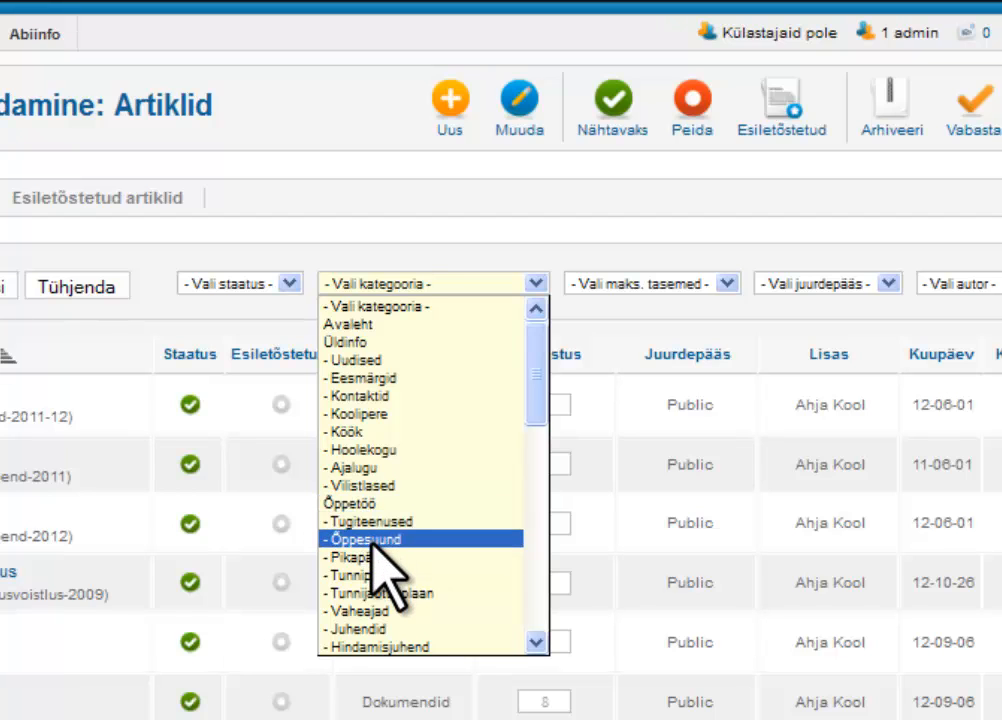
{"action": "left_click", "coordinate": [372, 541]}
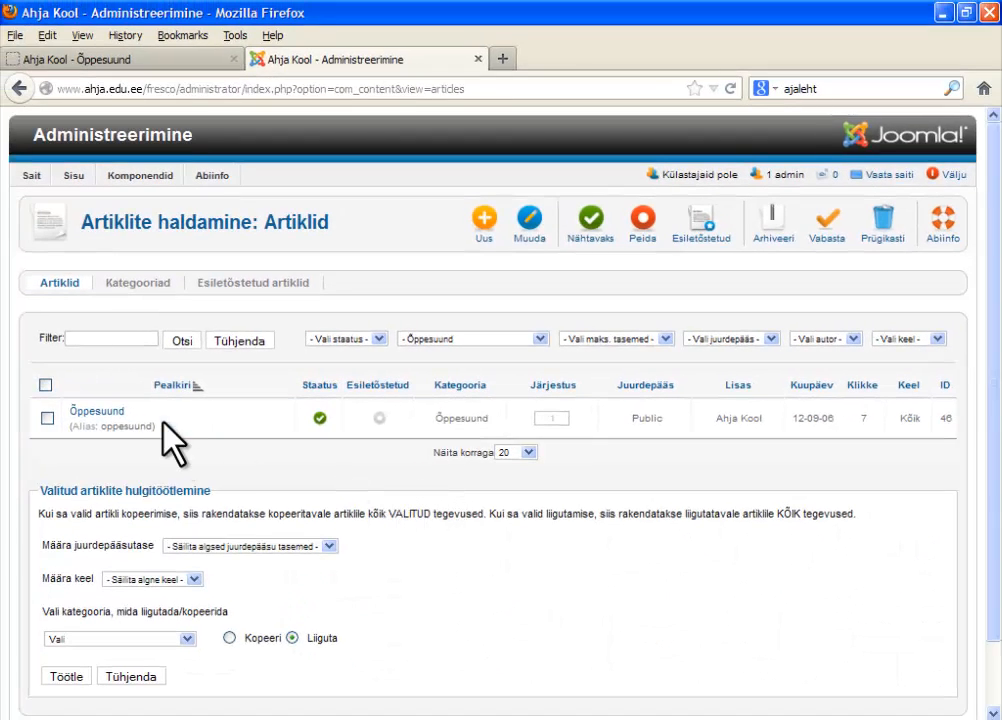
{"action": "left_click", "coordinate": [100, 416]}
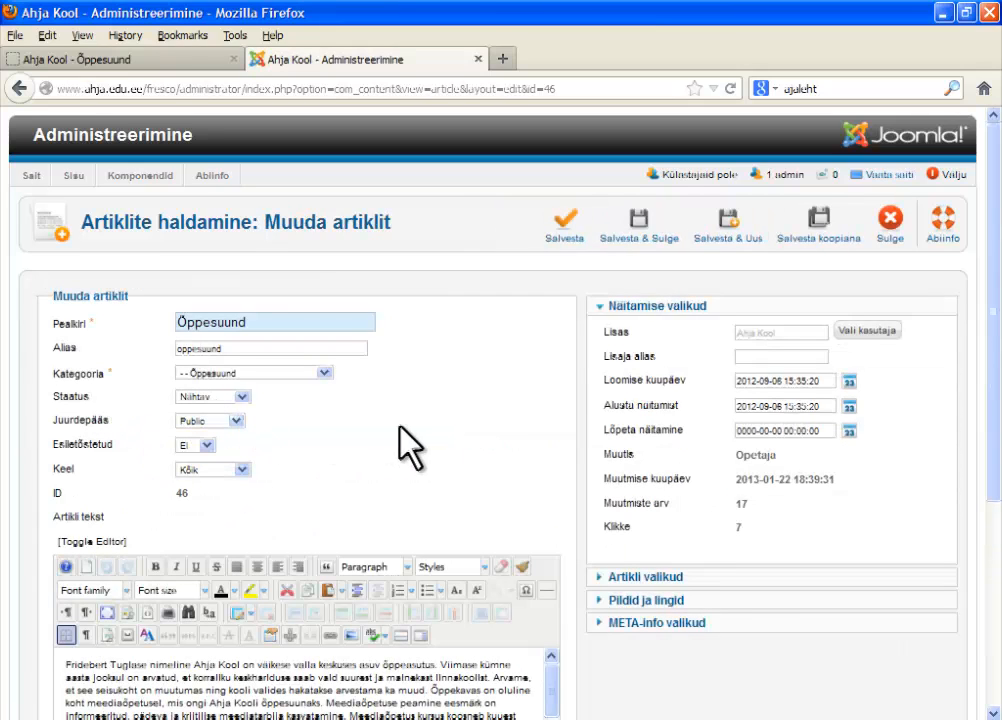
- Place the text cursor before the article's first paragraph and open the Image Manager for inserting an image
{"action": "scroll", "coordinate": [404, 425], "scroll_direction": "down", "scroll_amount": 2}
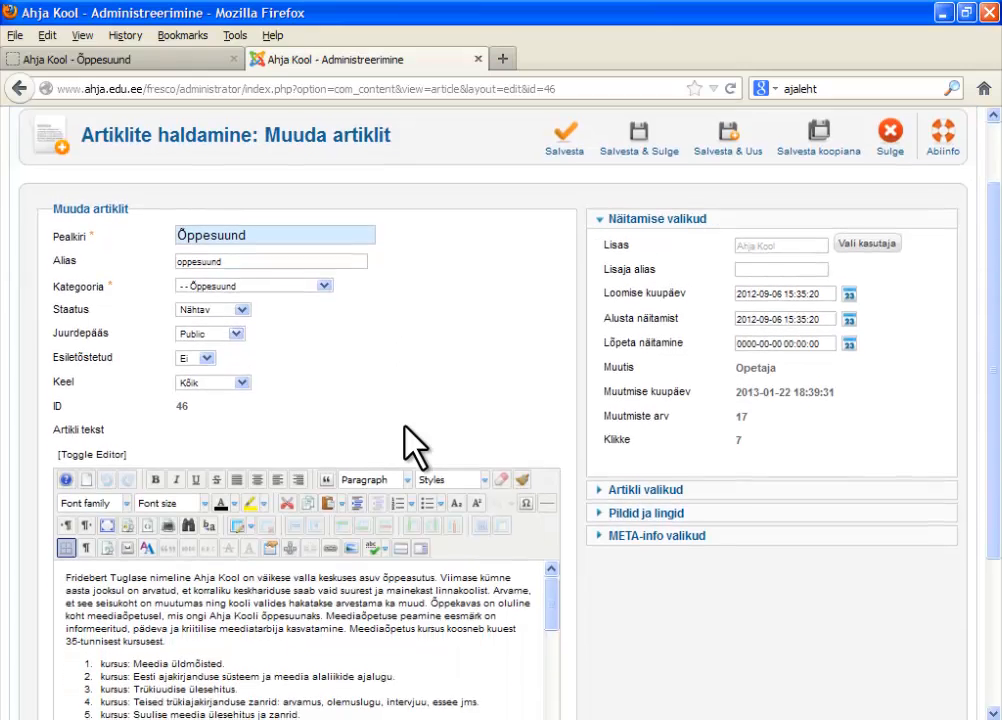
{"action": "left_click_drag", "start_coordinate": [997, 414], "coordinate": [993, 546]}
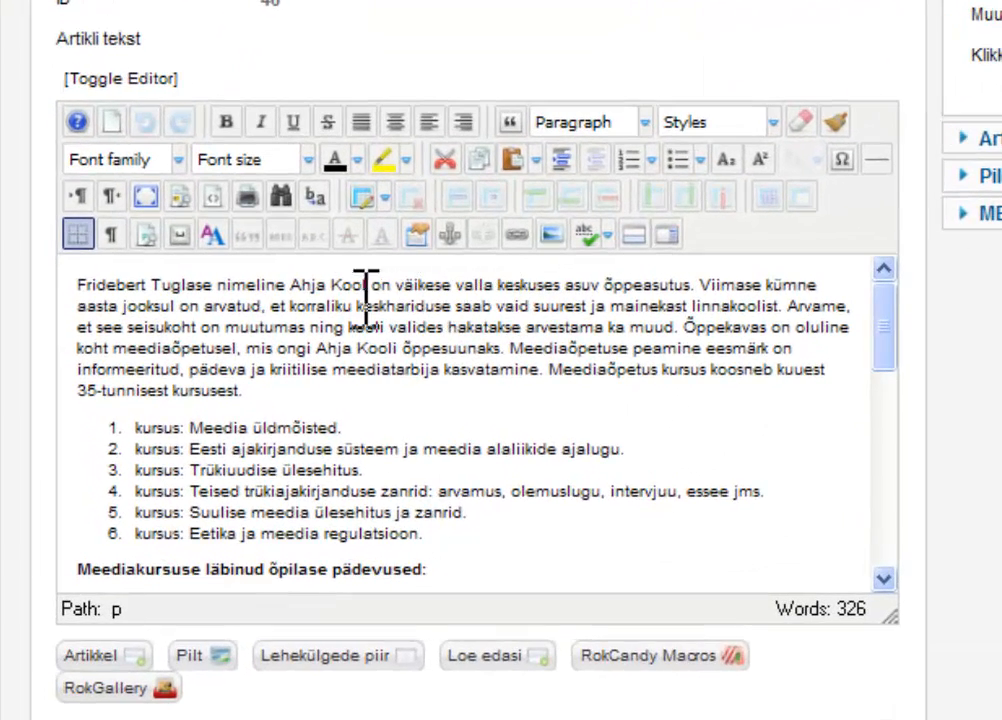
{"action": "left_click", "coordinate": [78, 287]}
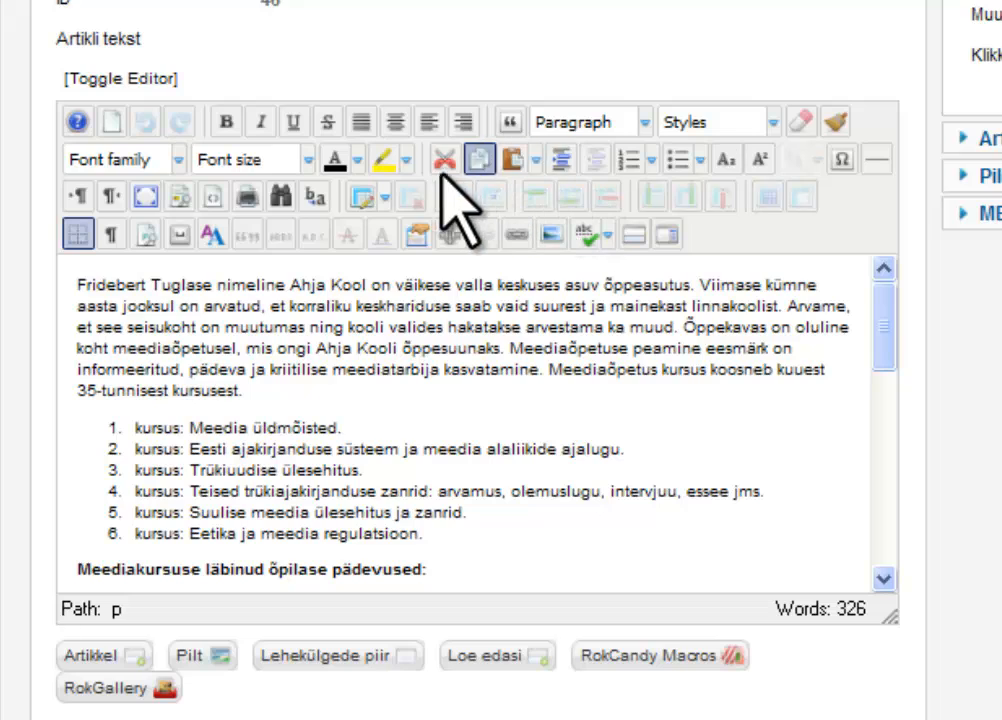
{"action": "left_click", "coordinate": [552, 234]}
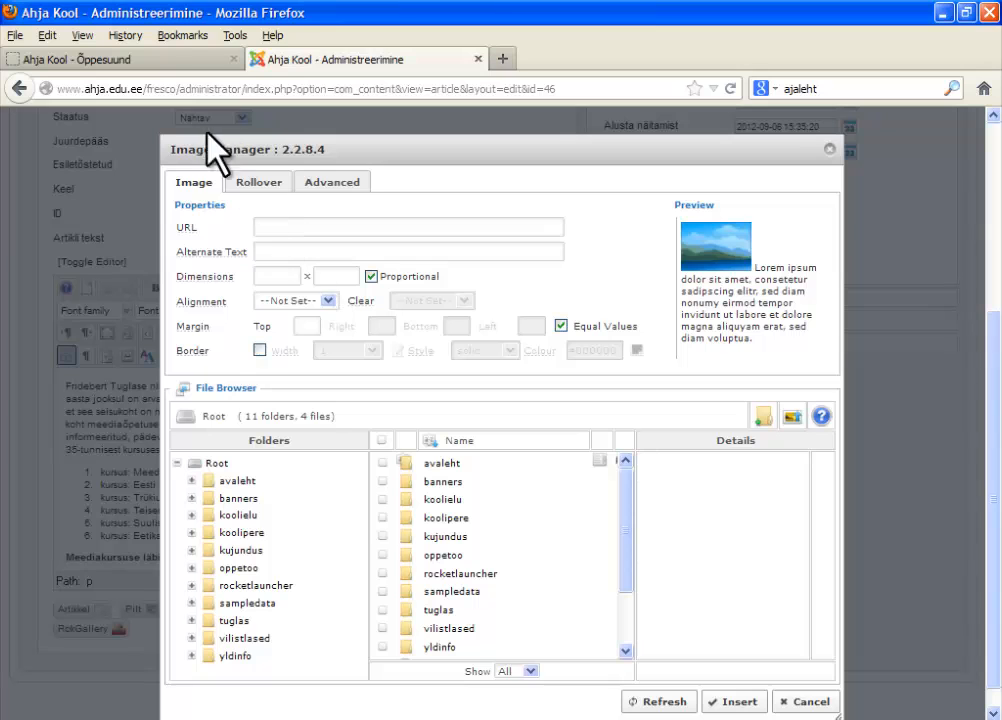
- Look up where Õppesuund sits in the public site's menu structure, and return to the Image Manager
{"action": "left_click", "coordinate": [164, 62]}
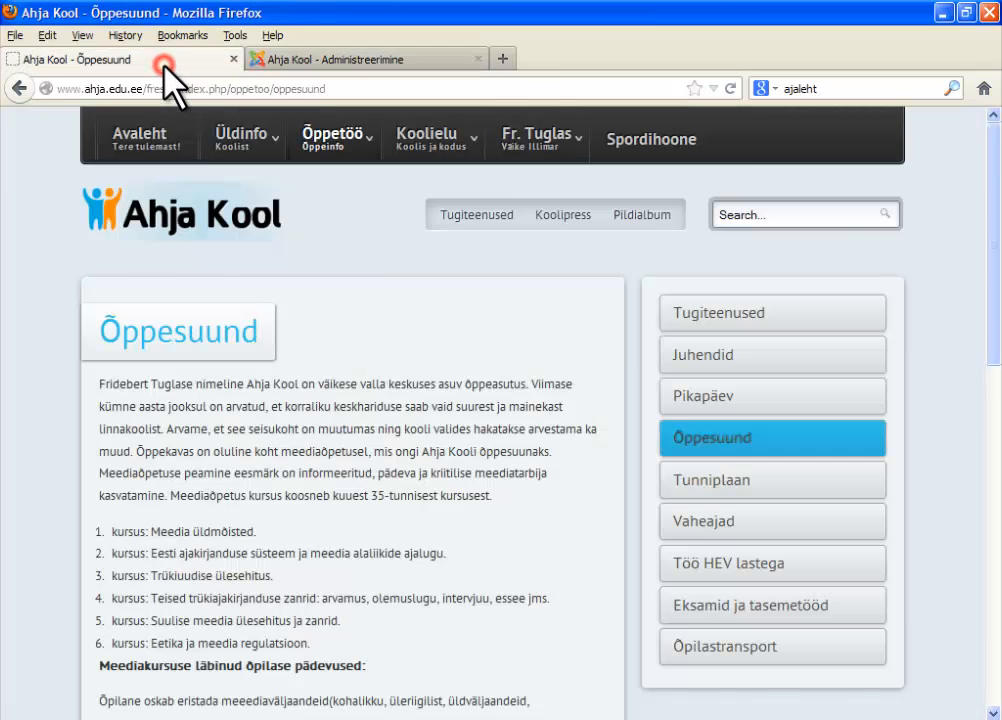
{"action": "mouse_move", "coordinate": [295, 130]}
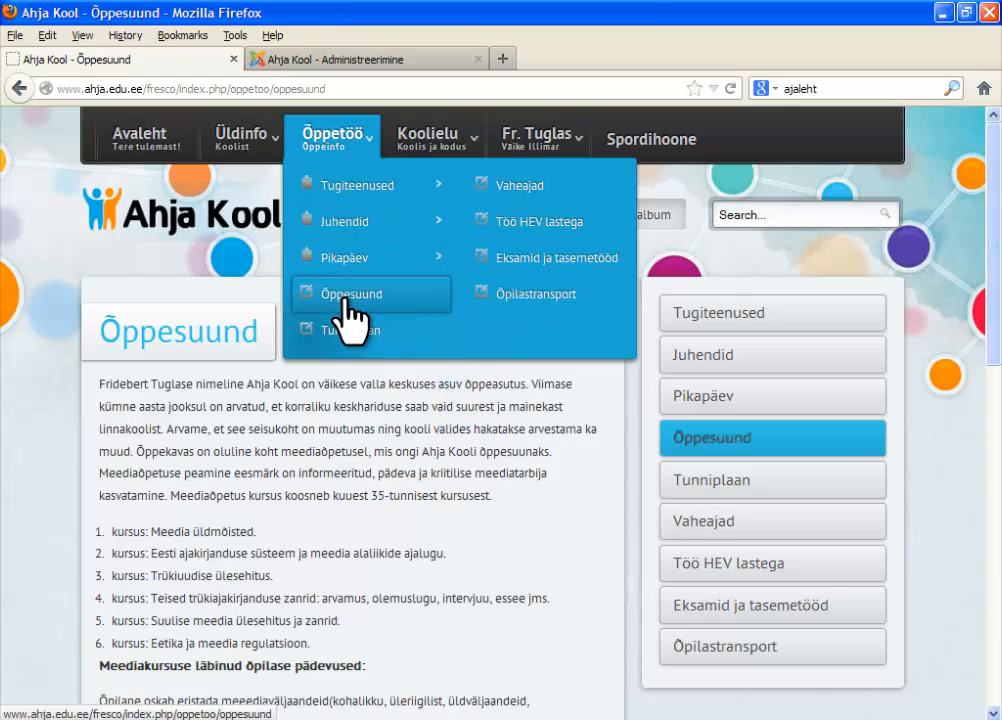
{"action": "left_click", "coordinate": [348, 60]}
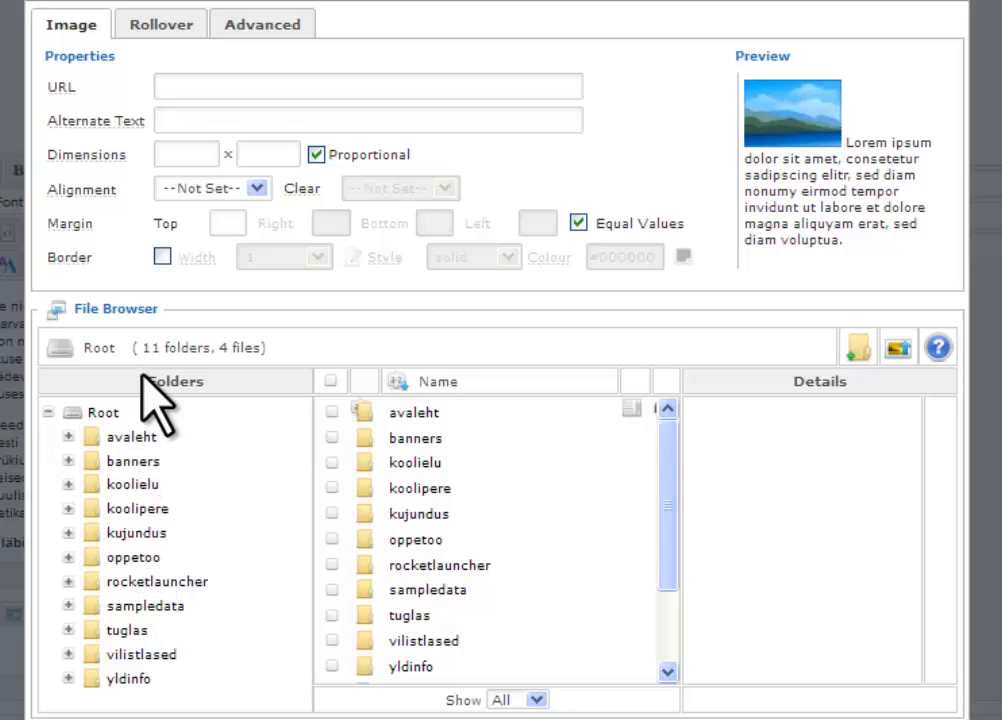
- Upload the image 273525_5460 250 from the Desktop into the image folder oppetoo > oppesuund
{"action": "left_click", "coordinate": [126, 562]}
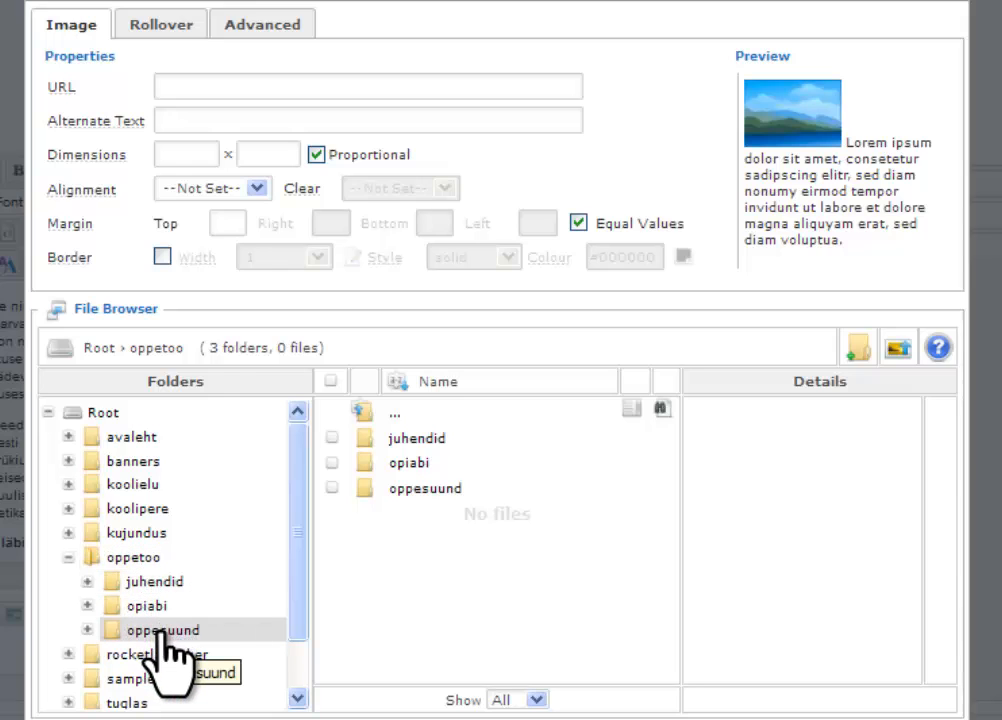
{"action": "left_click", "coordinate": [163, 634]}
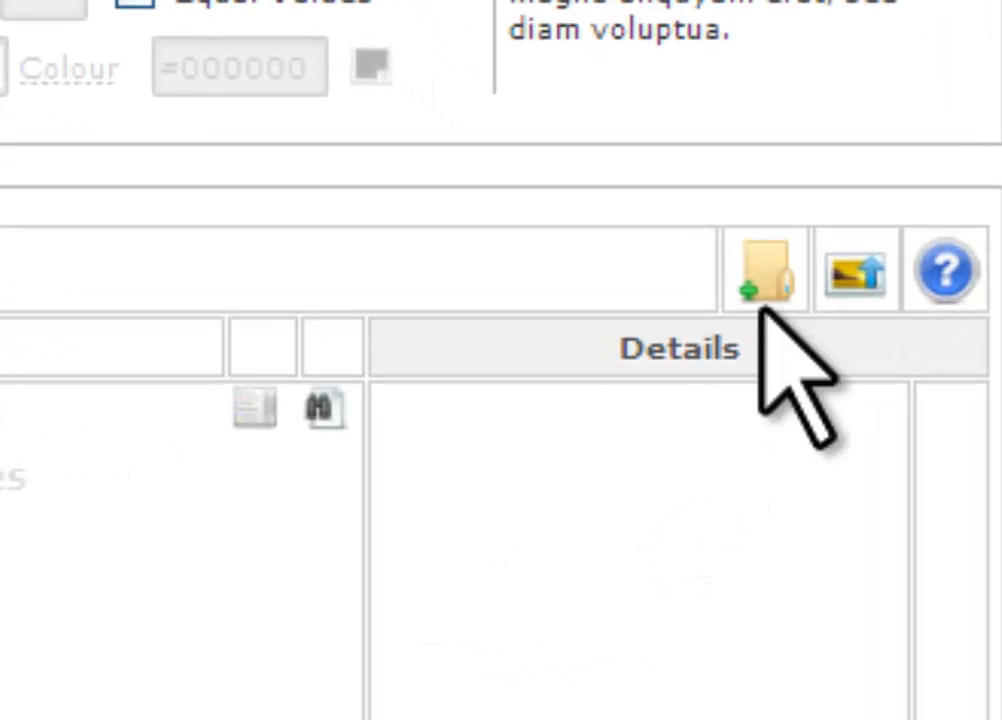
{"action": "left_click", "coordinate": [868, 282]}
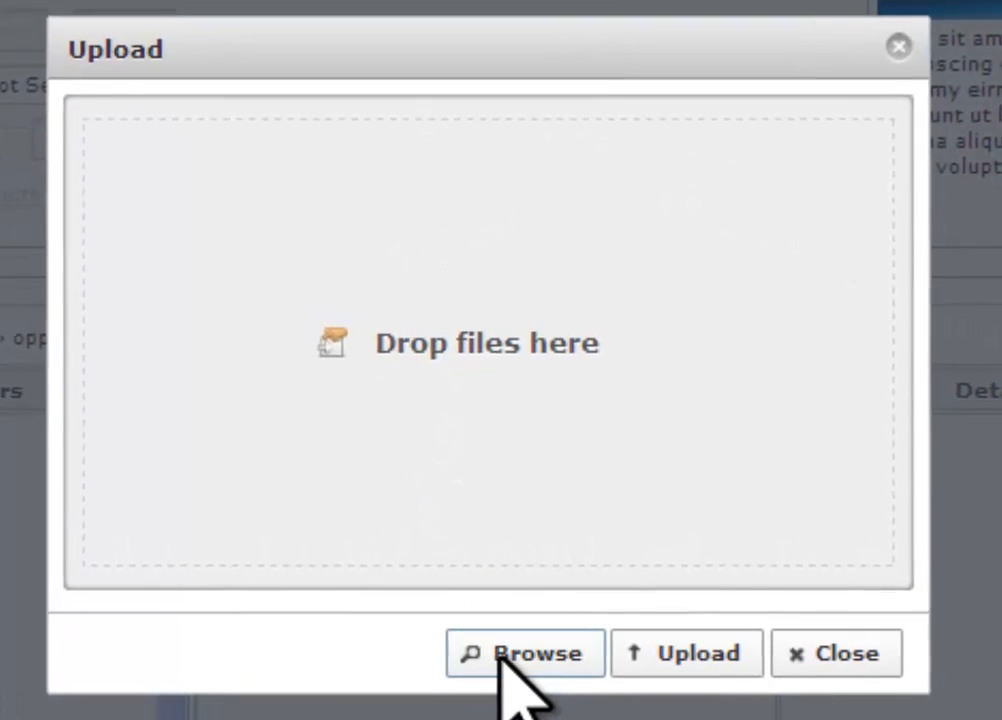
{"action": "left_click", "coordinate": [500, 658]}
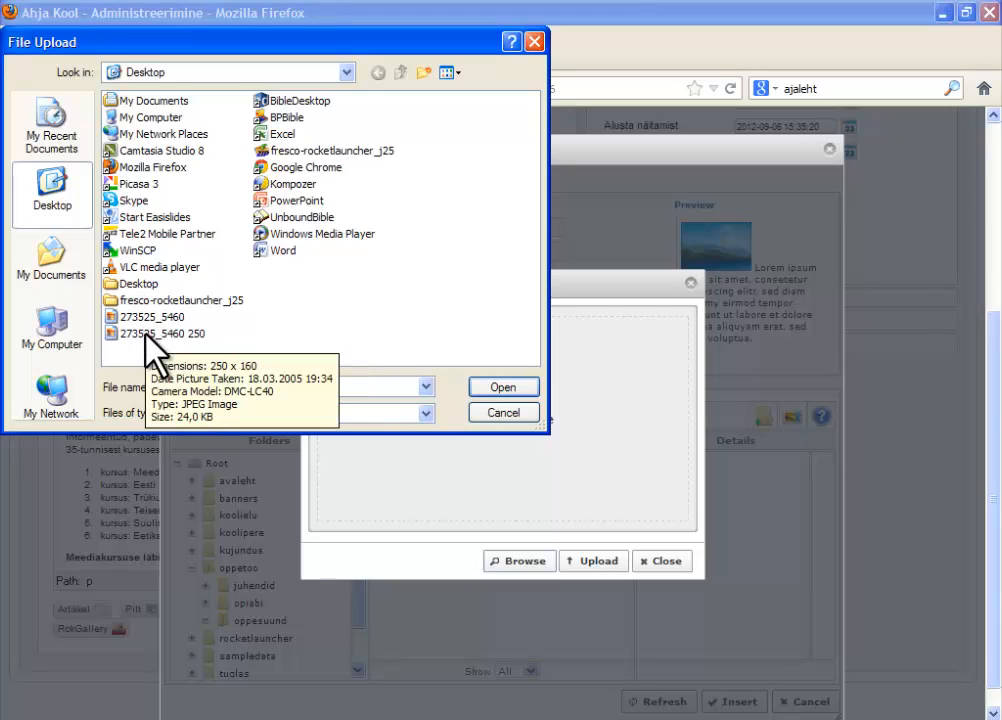
{"action": "double_click", "coordinate": [146, 338]}
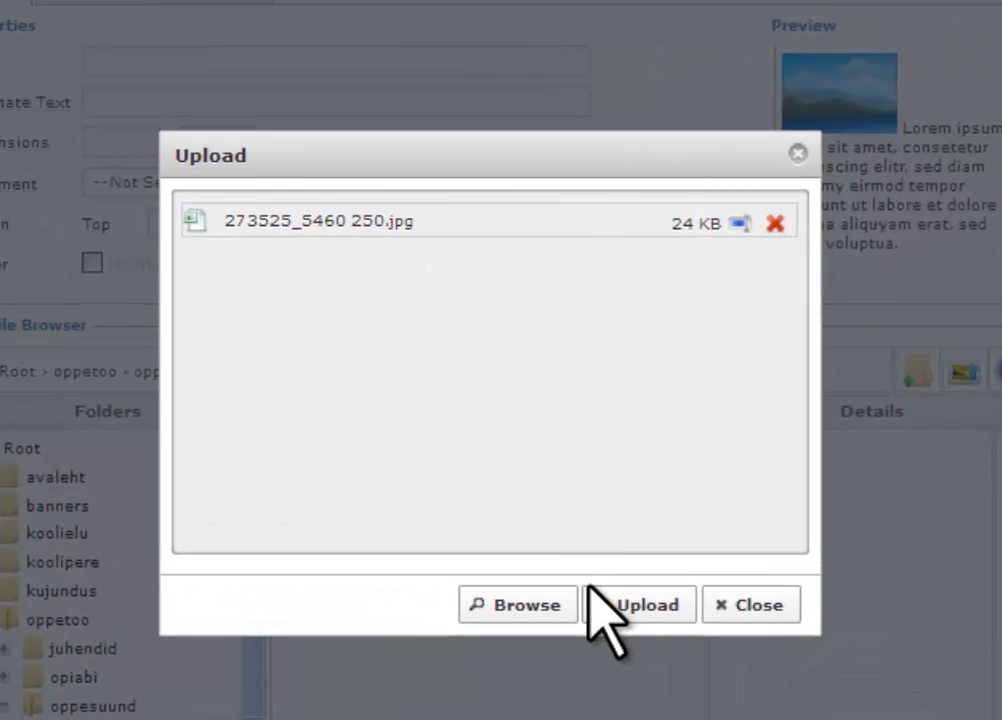
{"action": "left_click", "coordinate": [633, 605]}
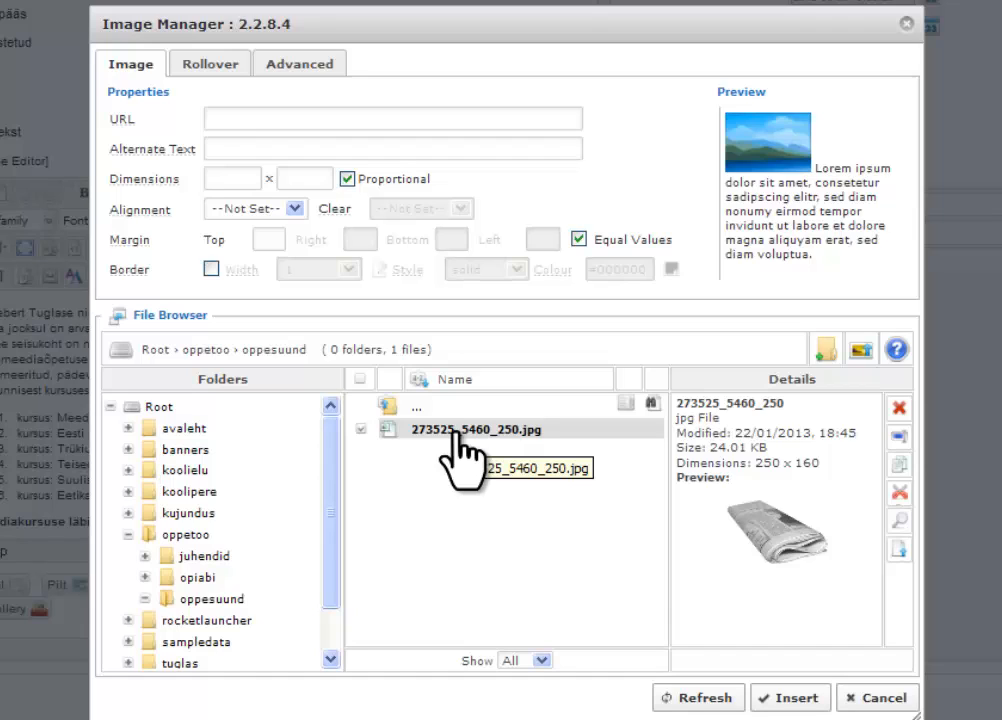
- Select the image 273525_5460_250.jpg in the oppesuund folder and set its alternate text to Ajaleht
{"action": "left_click", "coordinate": [450, 436]}
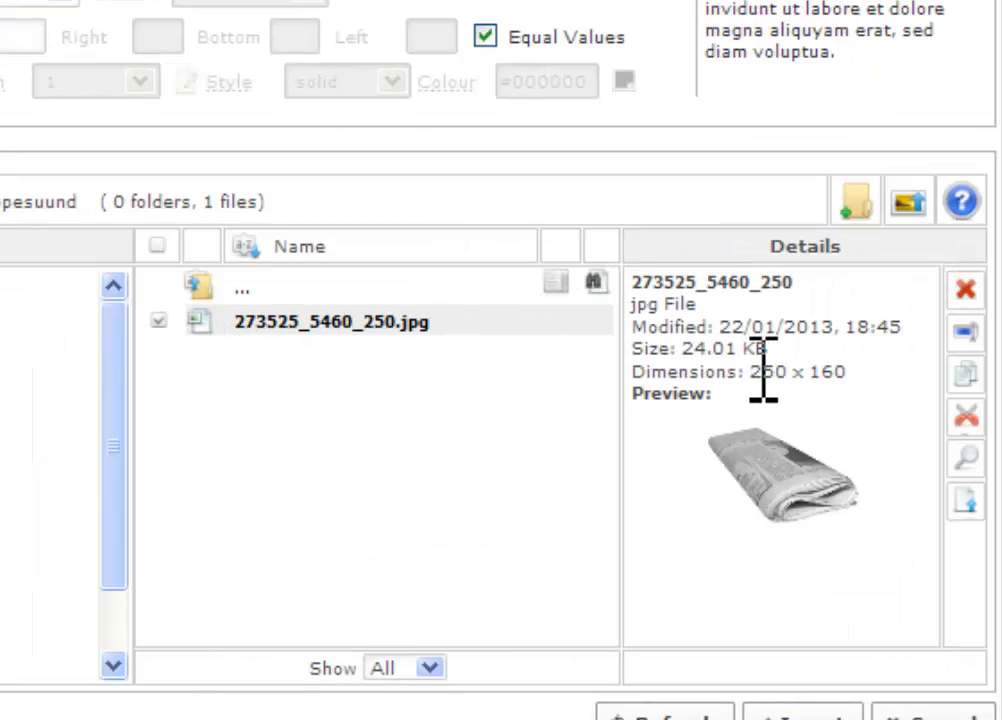
{"action": "left_click_drag", "start_coordinate": [751, 370], "coordinate": [783, 366]}
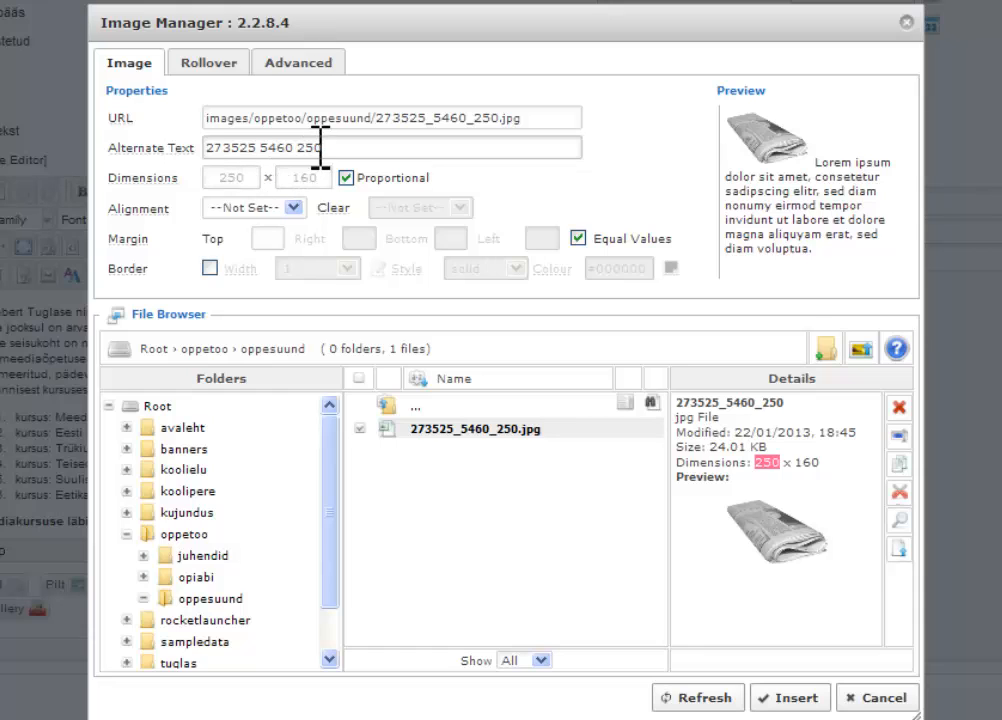
{"action": "left_click_drag", "start_coordinate": [332, 147], "coordinate": [200, 160]}
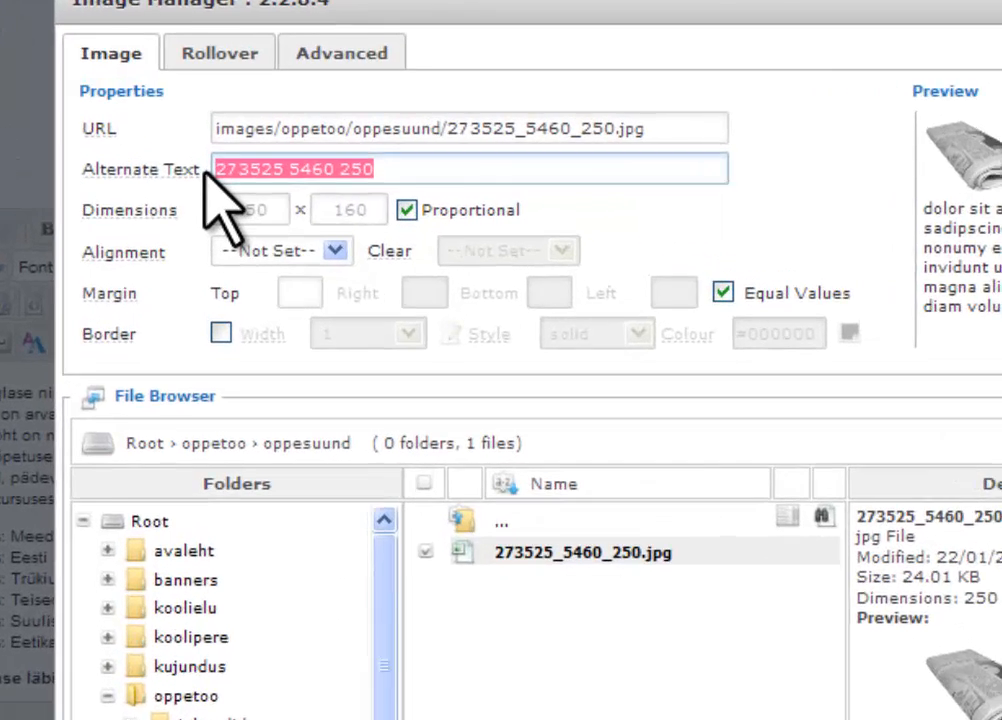
{"action": "type", "text": "AZ"}
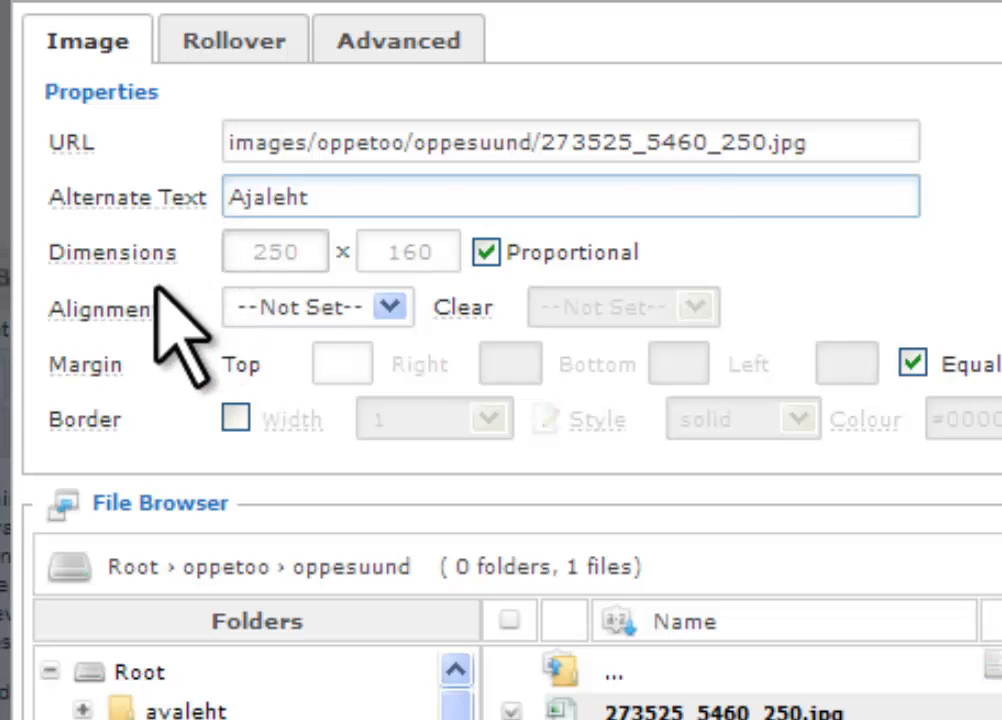
- Set the image's alignment to Right with an equal margin of 10 on all sides, and insert it into the article
{"action": "mouse_move", "coordinate": [92, 310]}
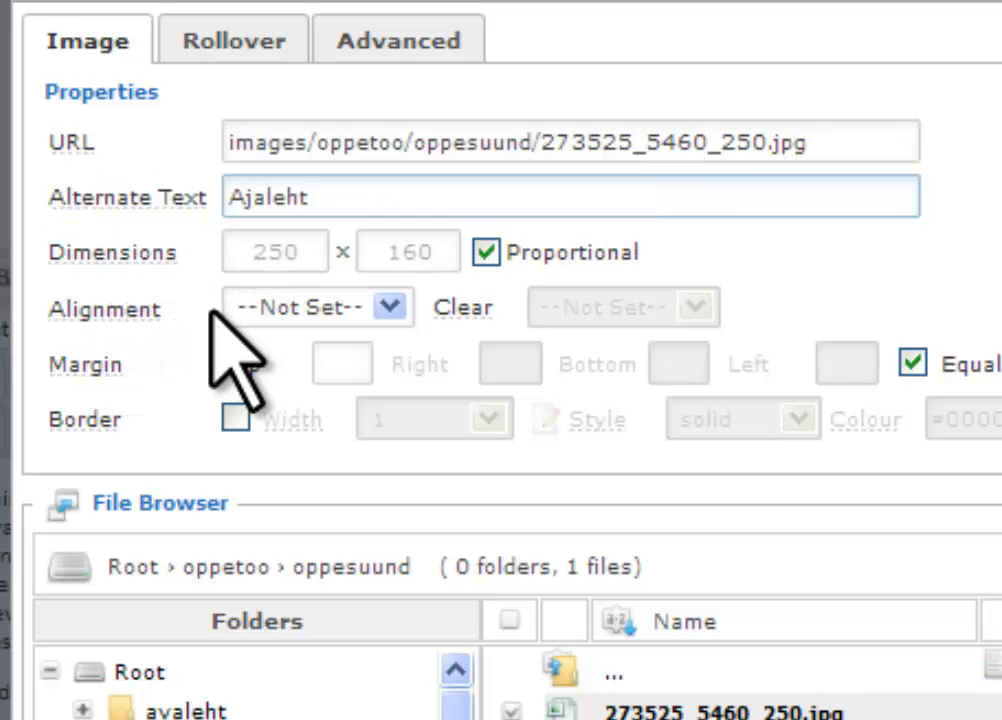
{"action": "left_click", "coordinate": [266, 307]}
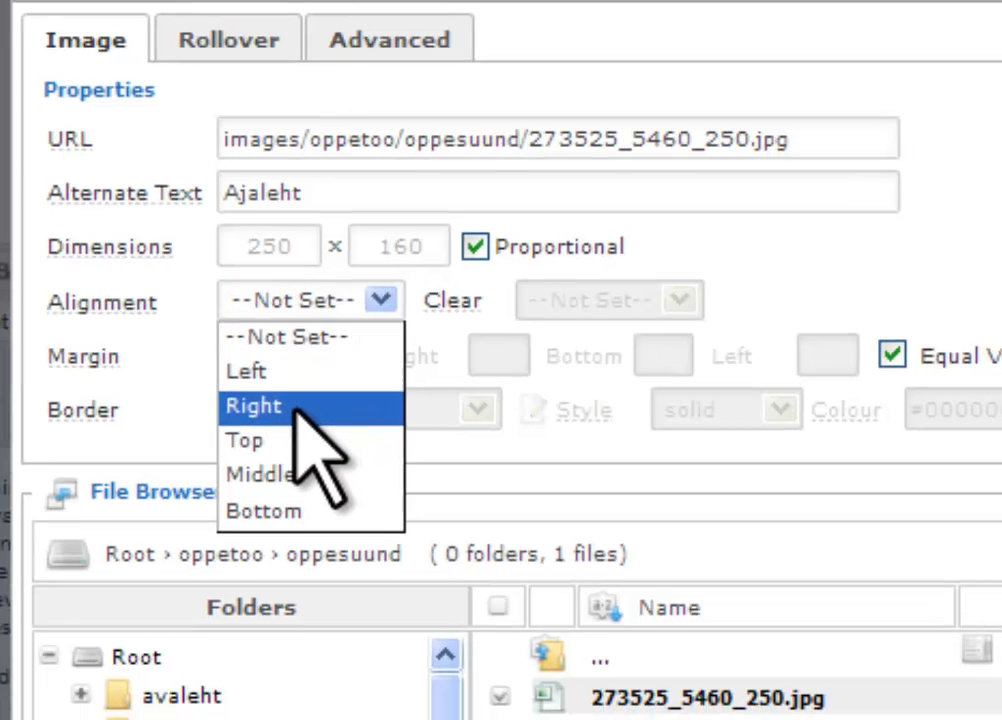
{"action": "left_click", "coordinate": [300, 418]}
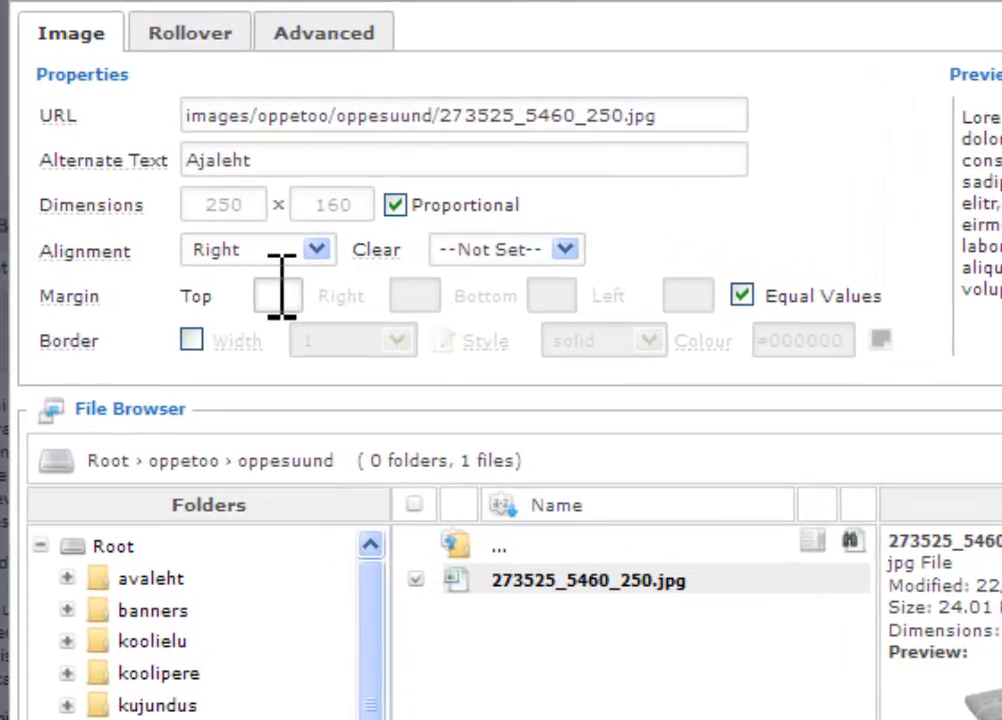
{"action": "left_click", "coordinate": [228, 234]}
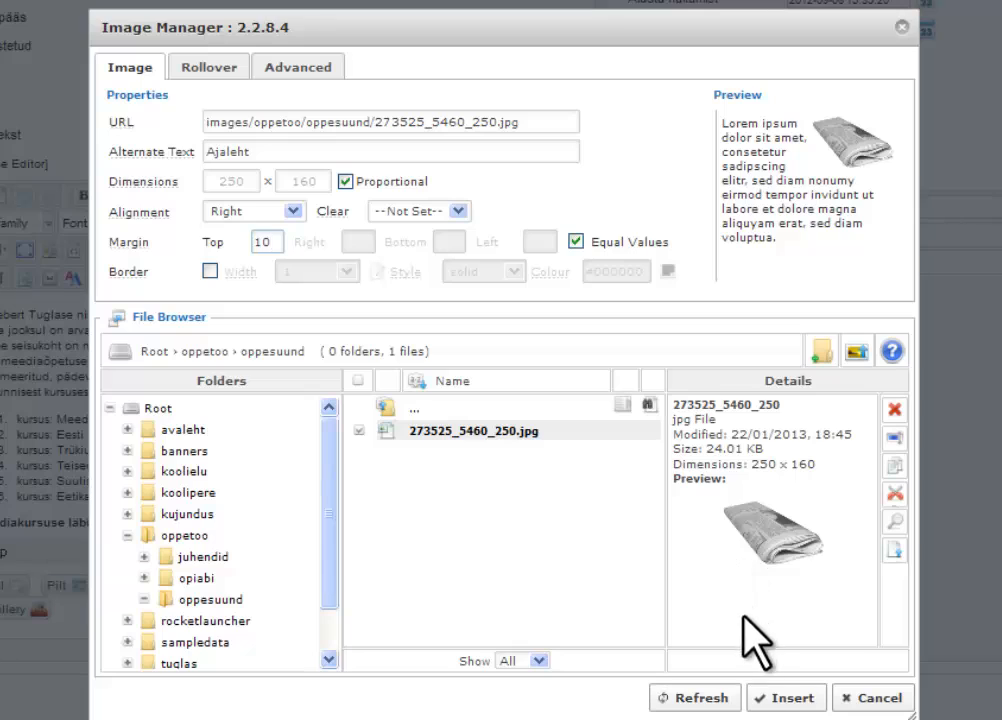
{"action": "left_click", "coordinate": [791, 698]}
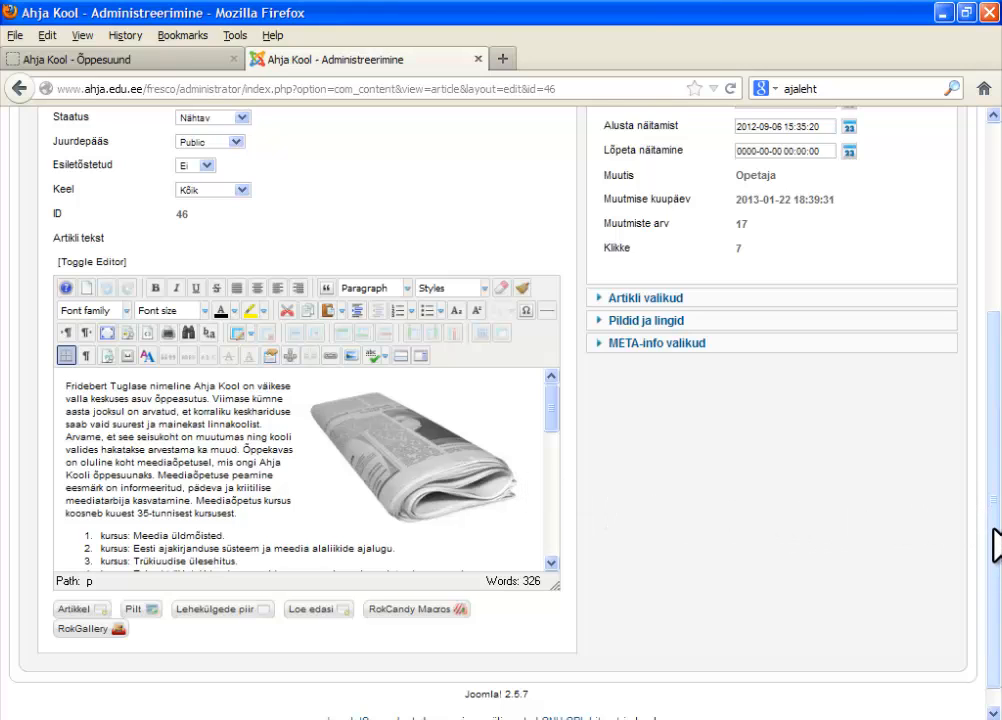
- Save and close the Õppesuund article
{"action": "left_click_drag", "start_coordinate": [995, 545], "coordinate": [991, 336]}
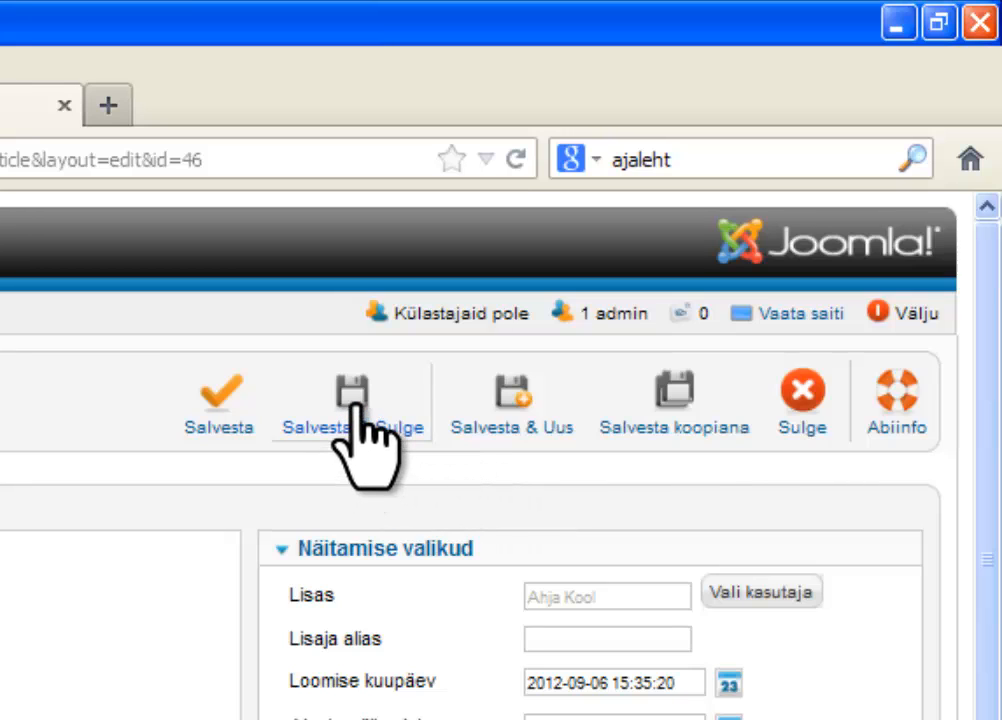
{"action": "left_click", "coordinate": [379, 403]}
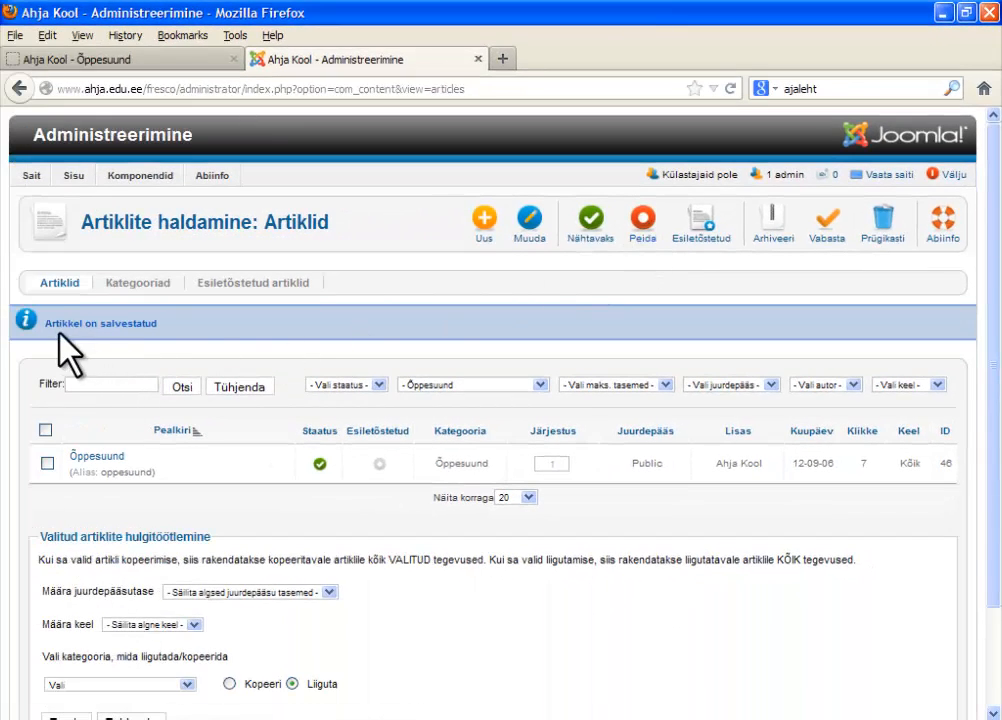
{"action": "left_click_drag", "start_coordinate": [43, 326], "coordinate": [88, 323]}
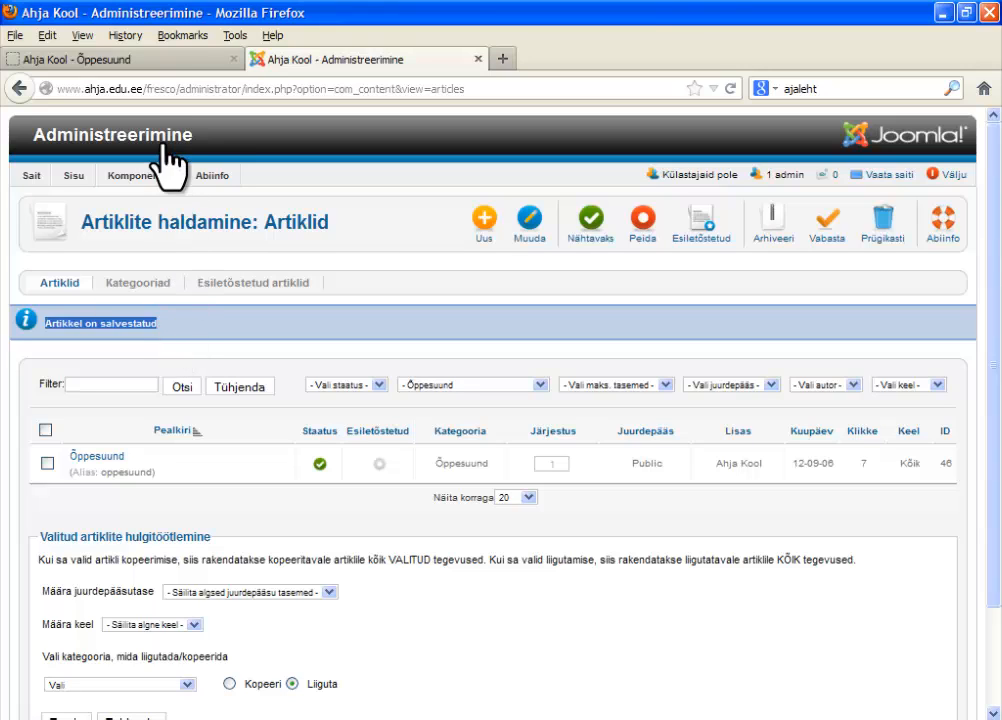
- Reload the Õppesuund page on the public site to check the inserted picture
{"action": "left_click", "coordinate": [149, 62]}
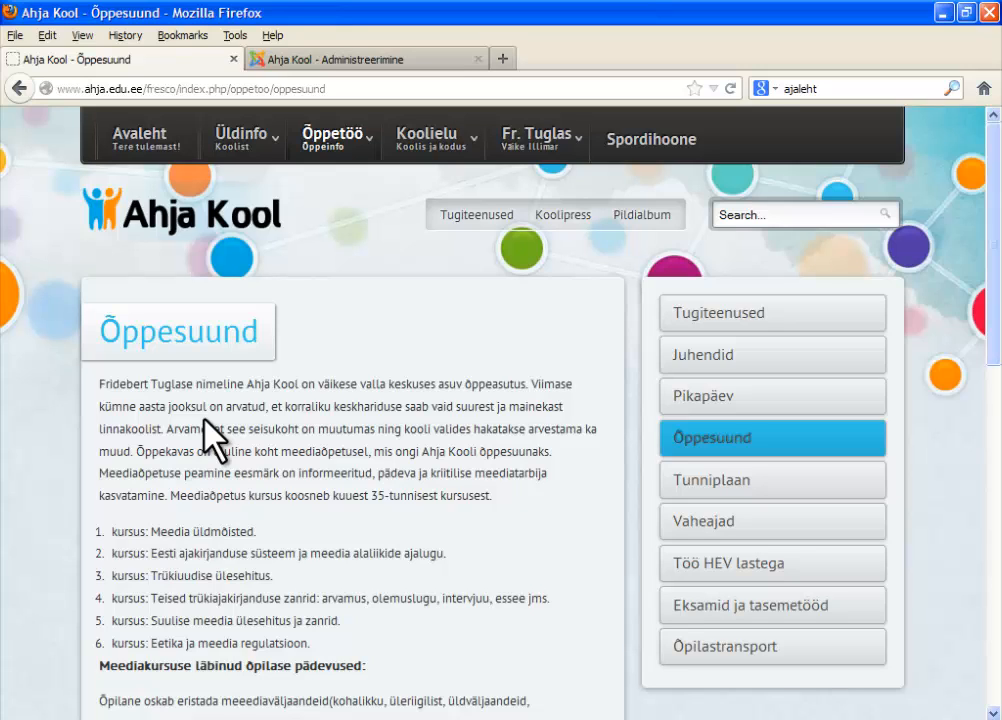
{"action": "right_click", "coordinate": [204, 420]}
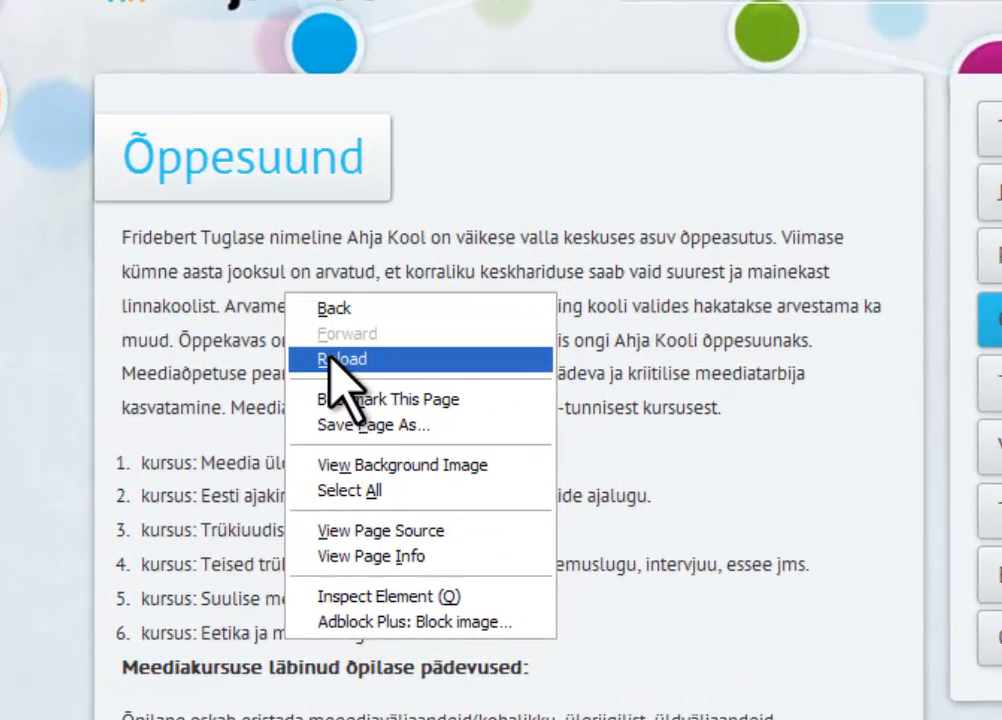
{"action": "left_click", "coordinate": [331, 358]}
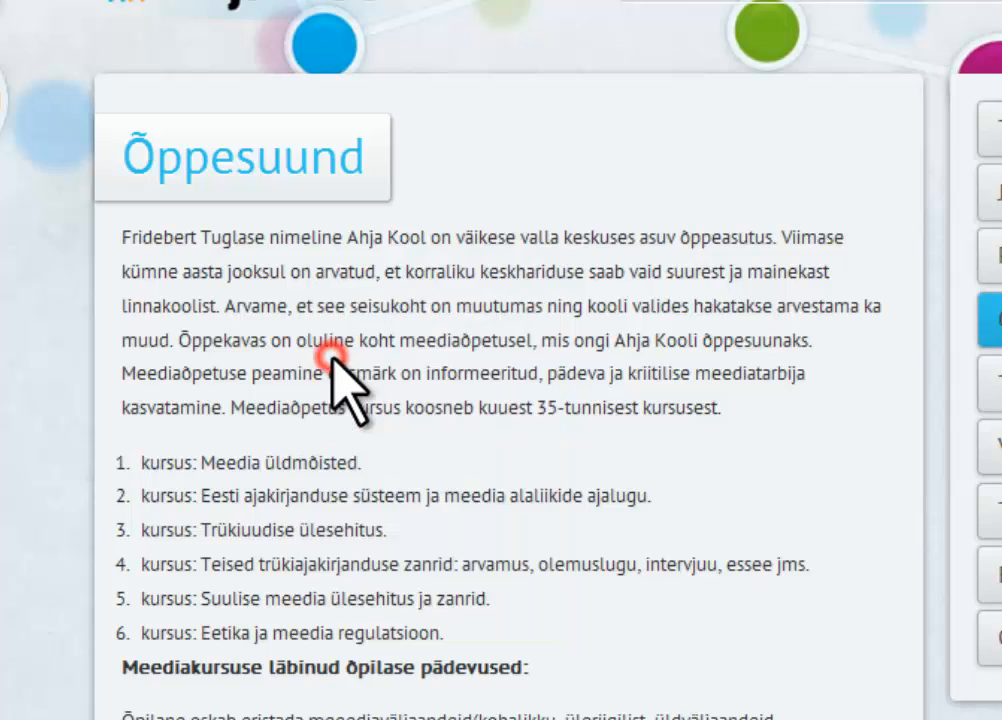